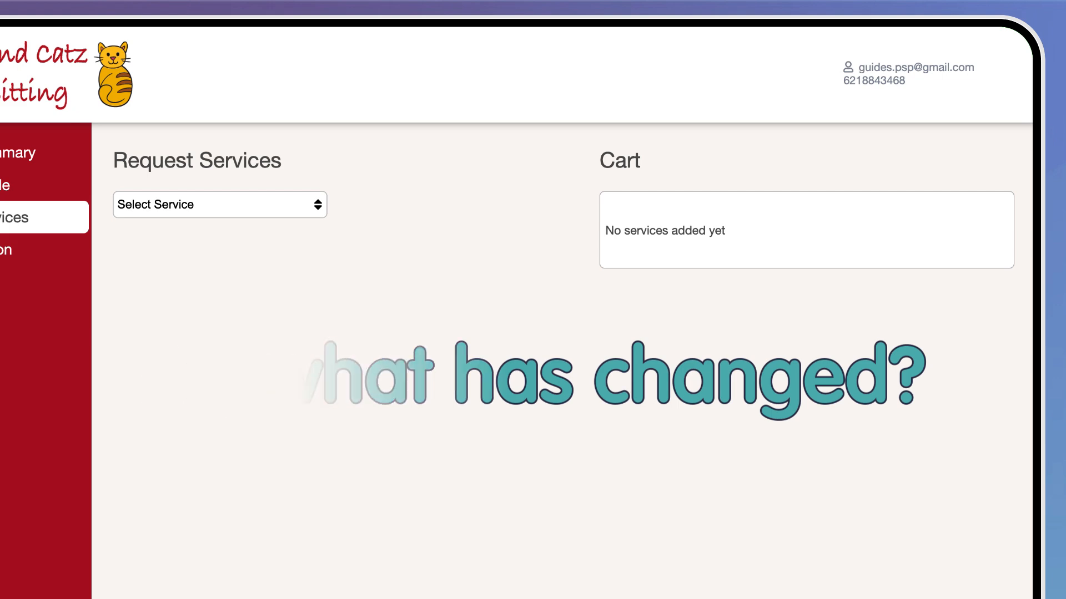
Book 'Private walk 1 dog, 30 mins' at 10:00am–12:00pm on Friday 28 November, then submit the request.
left_click(318, 204)
left_click(298, 304)
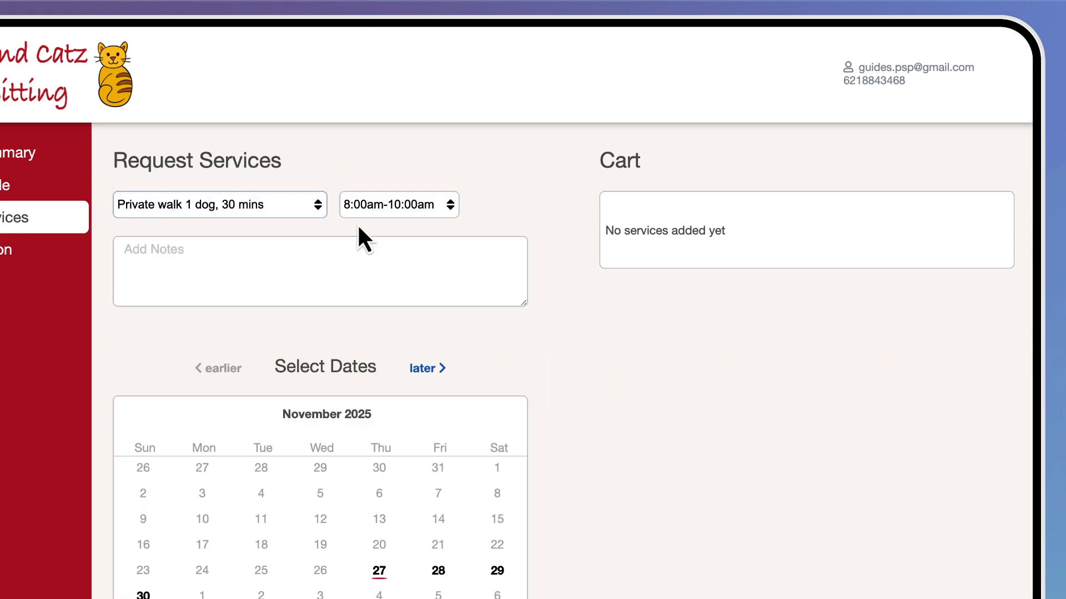
left_click(448, 205)
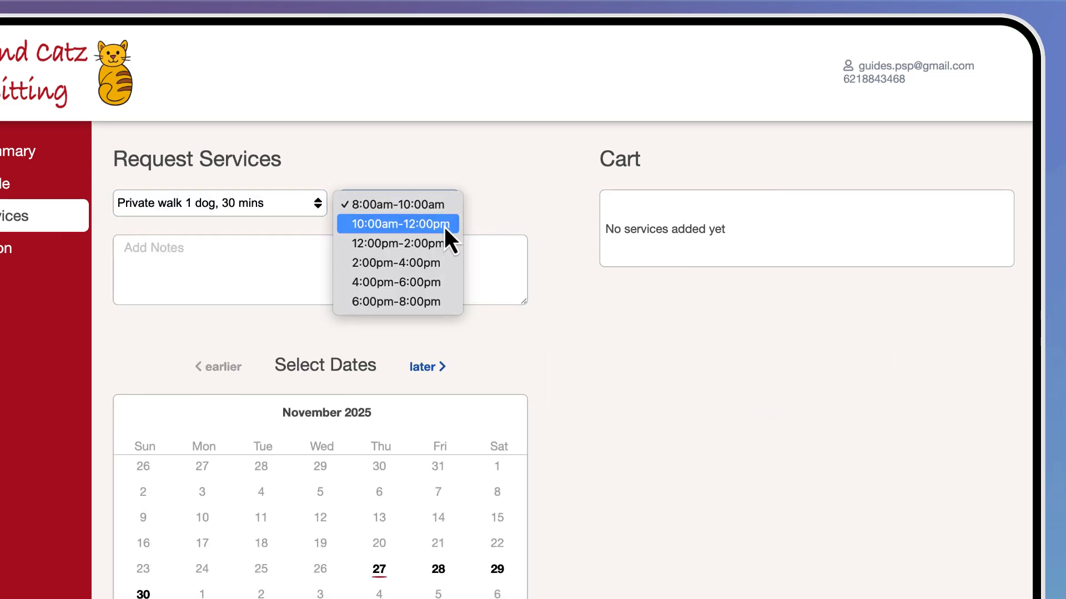
left_click(444, 225)
left_click(437, 398)
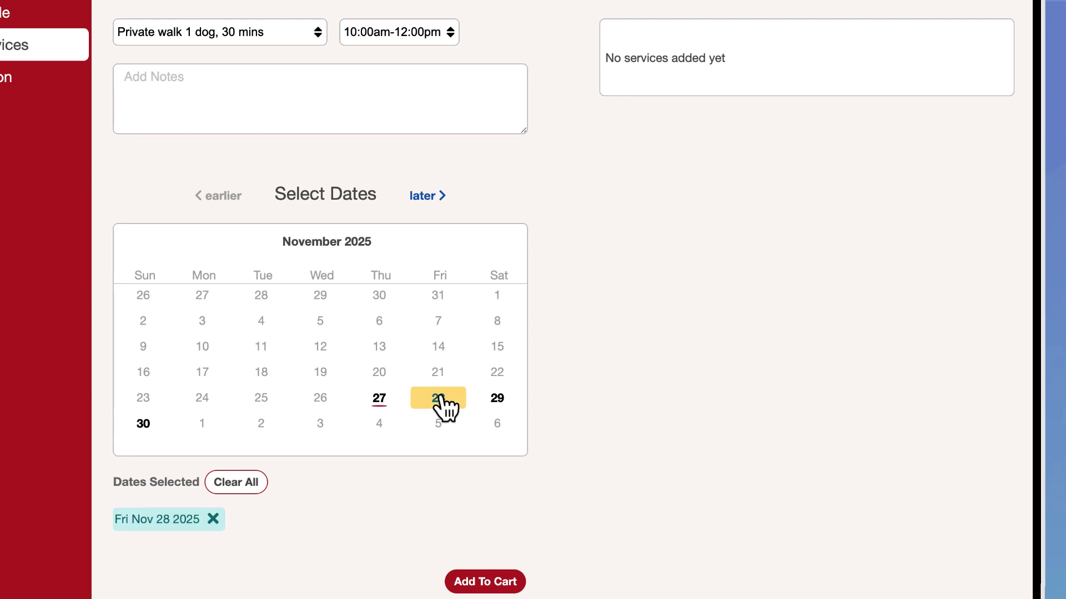
left_click(485, 582)
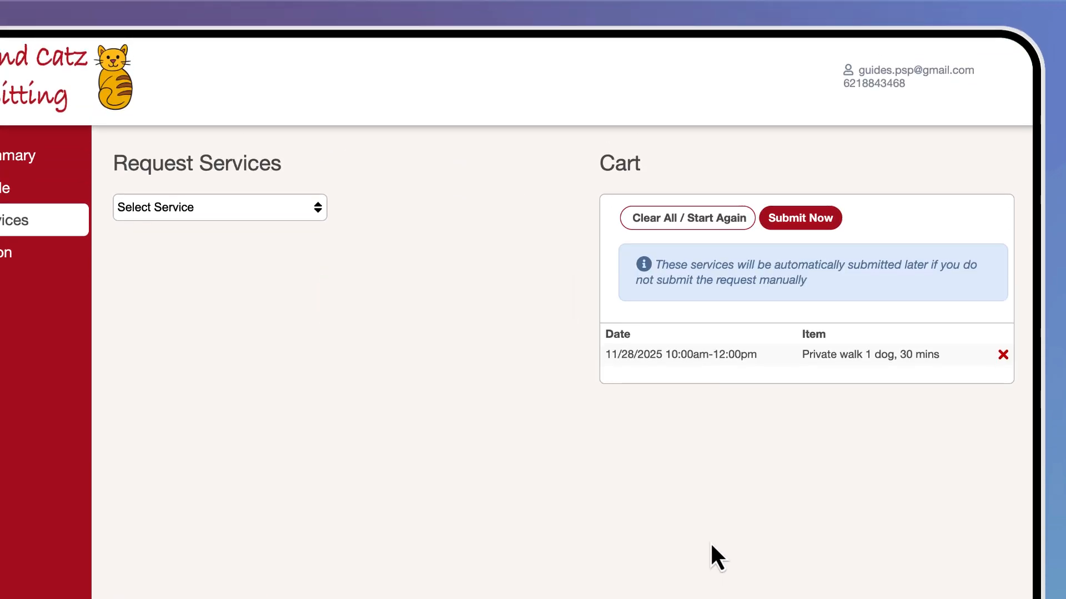
left_click(807, 221)
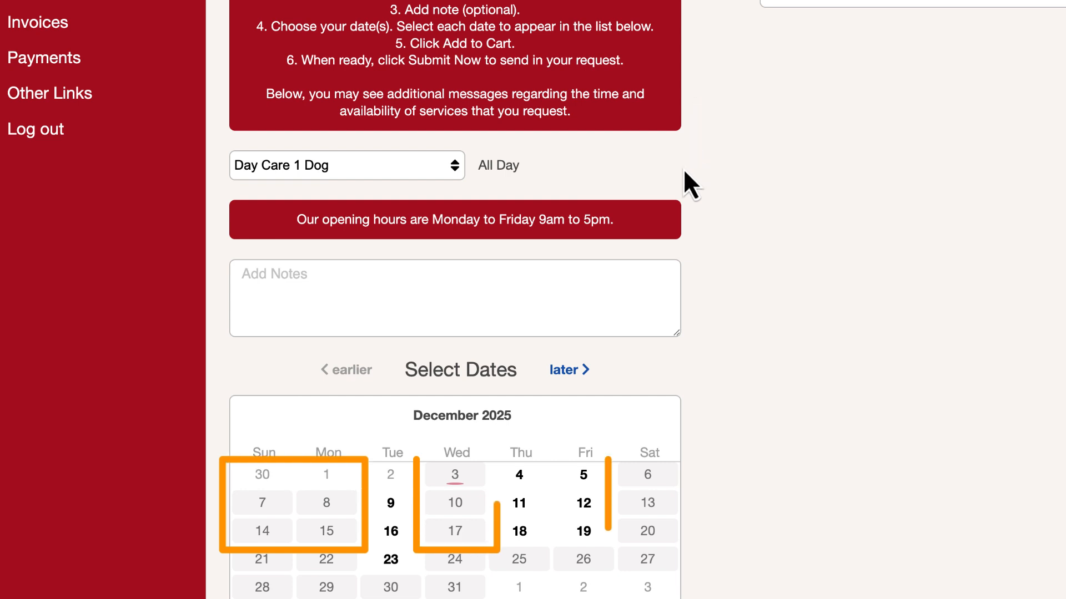
left_click(465, 505)
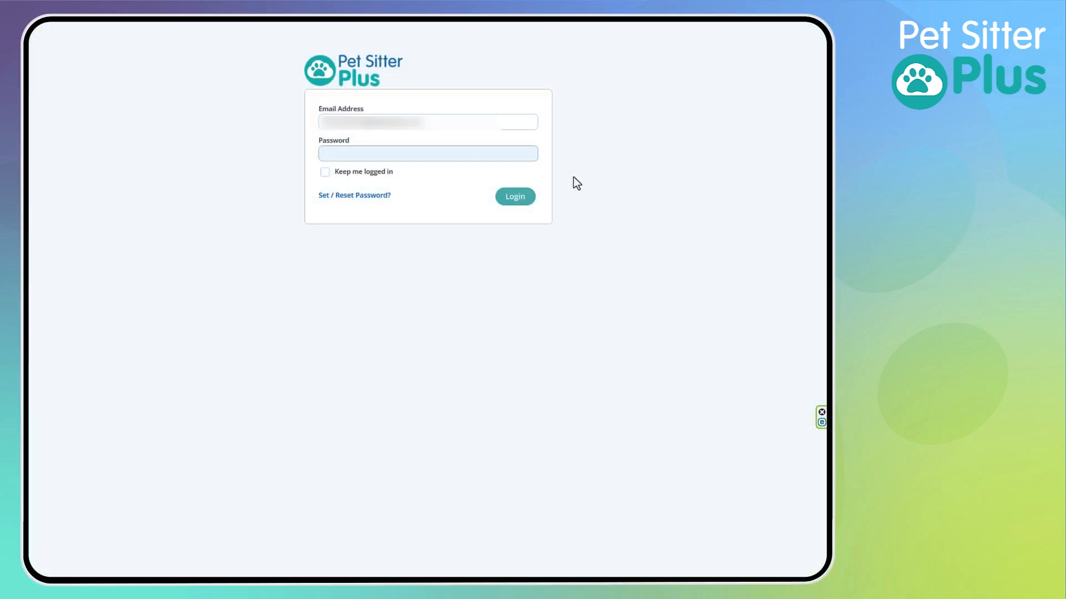
Log in with the account password, keeping the session signed in, and go to the Admin Service Items list.
type("••••••••••")
left_click(325, 172)
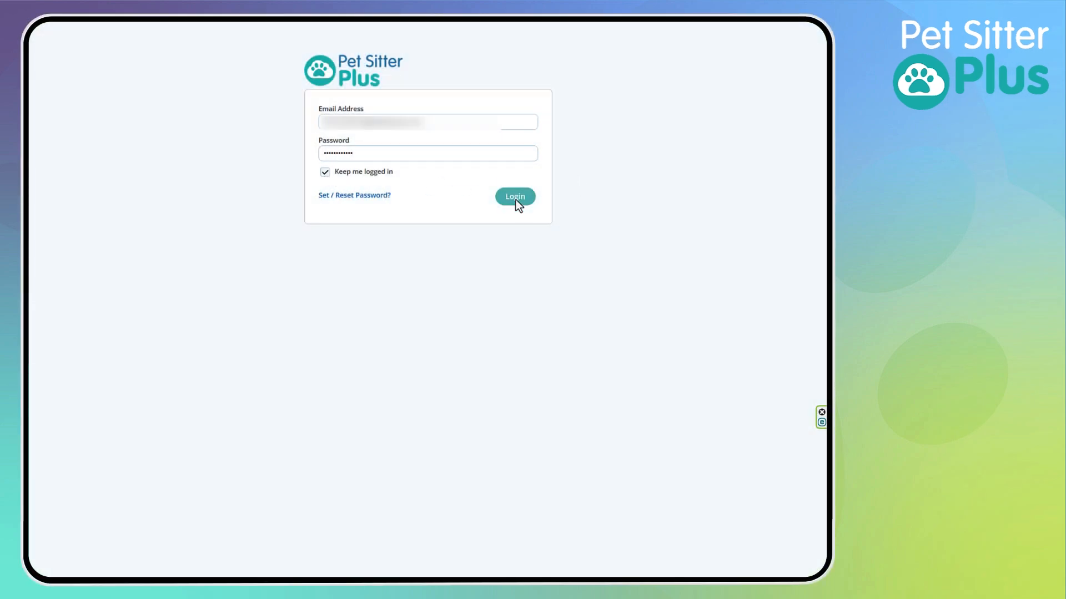
left_click(515, 197)
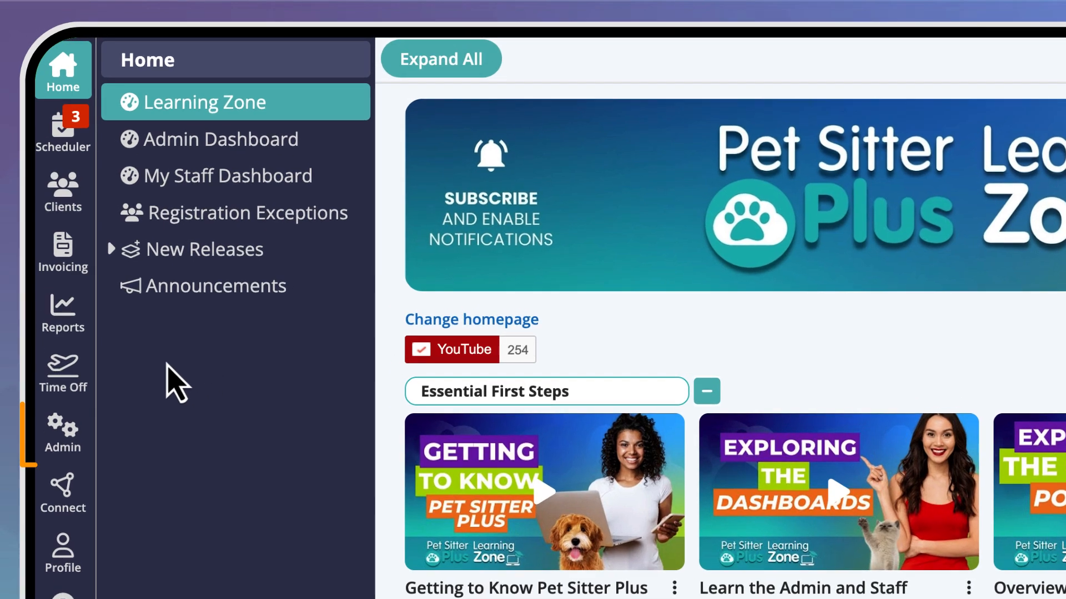
left_click(63, 439)
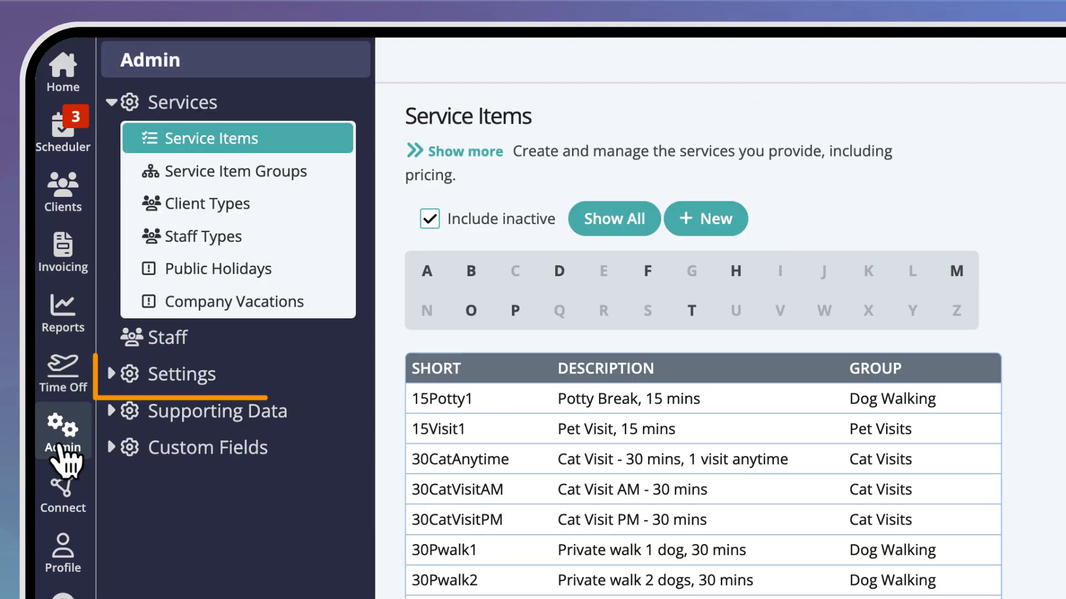
Go to Settings > Service Availability > Settings in the admin area.
left_click(247, 387)
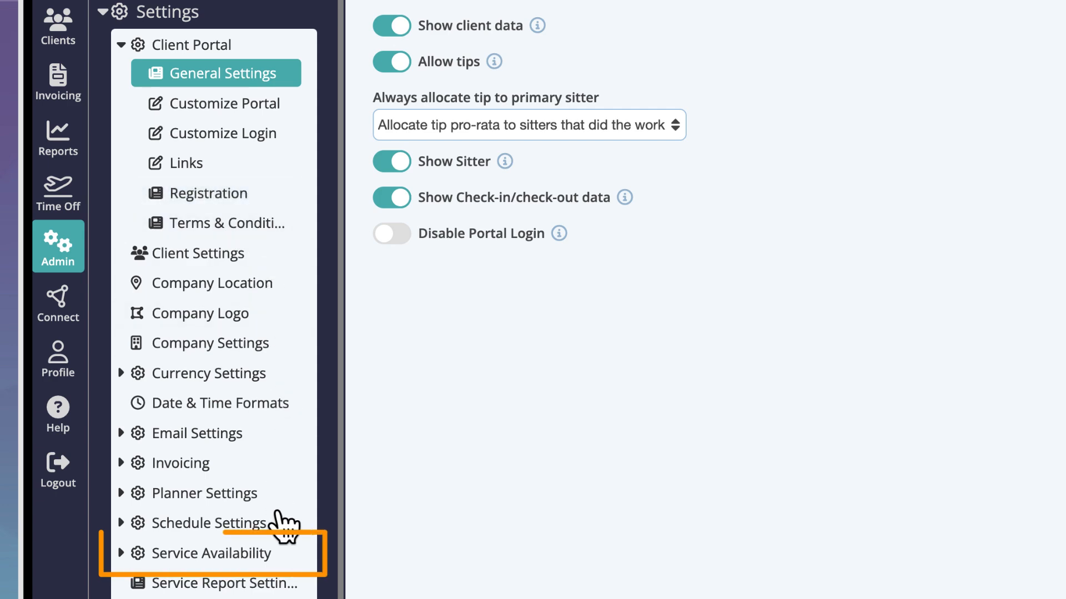
left_click(282, 555)
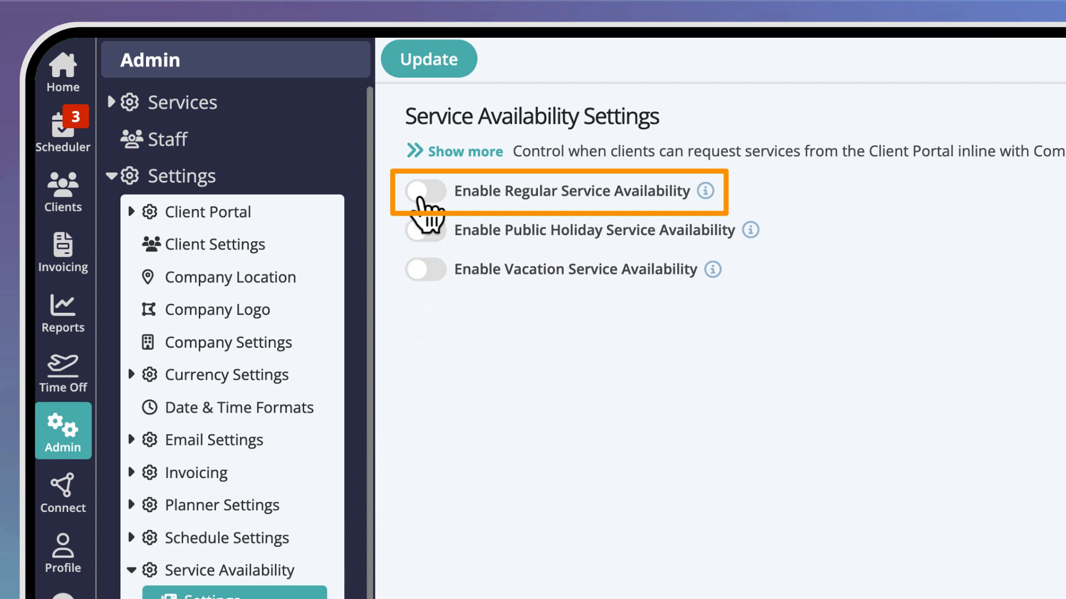
Switch on the Regular, Public Holiday and Vacation availability toggles and save with Update.
left_click(425, 194)
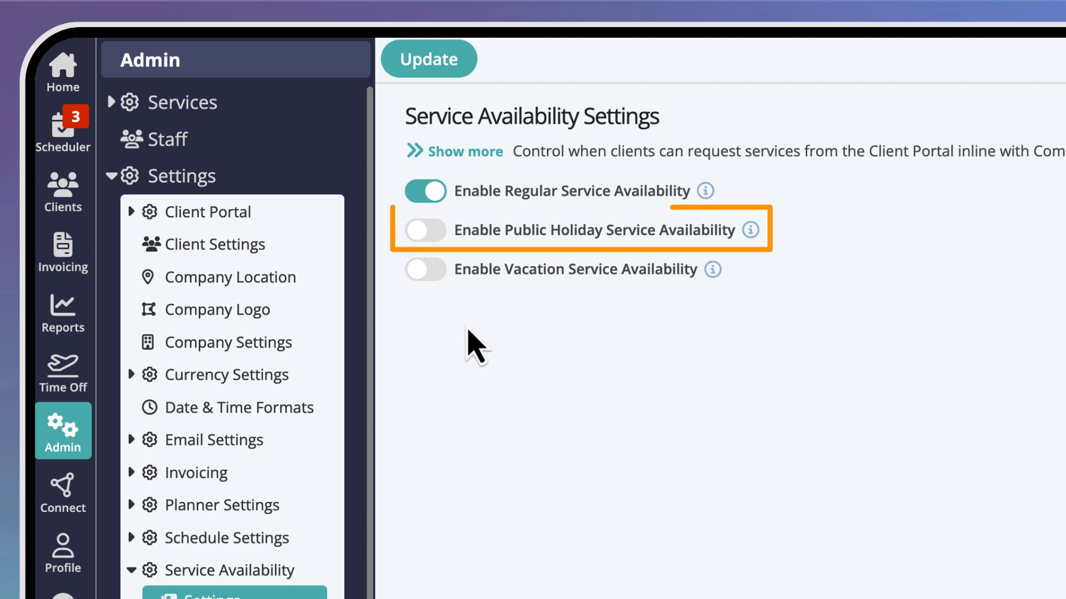
left_click(432, 238)
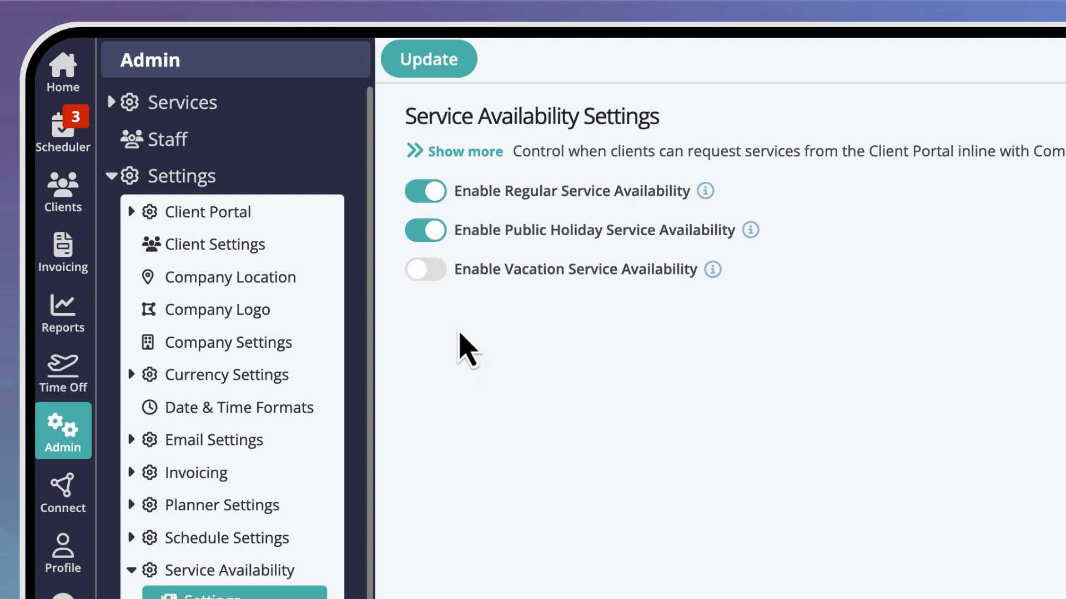
left_click(431, 272)
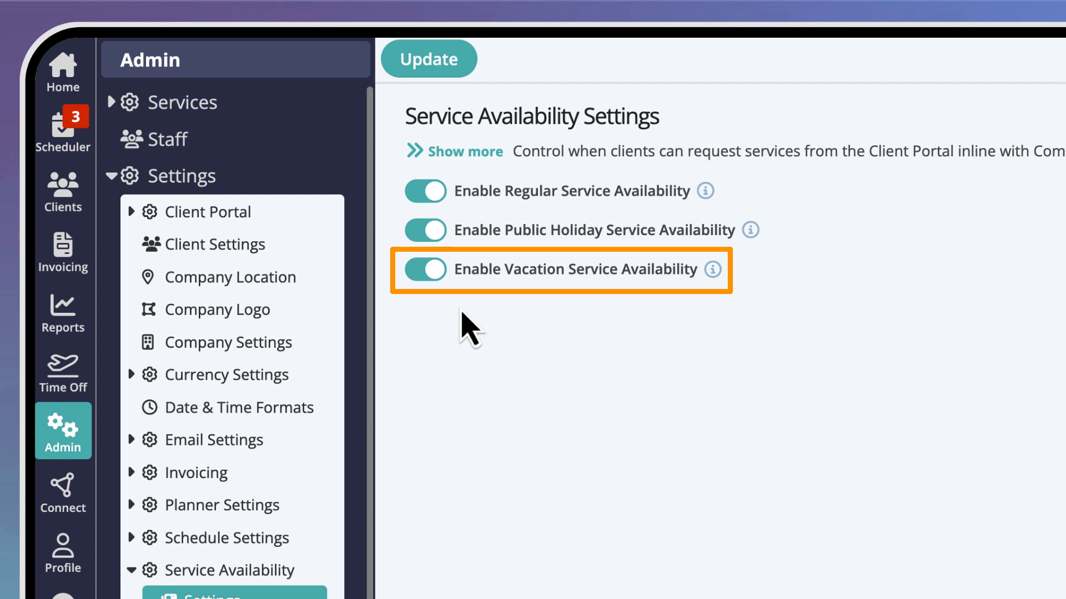
left_click(430, 62)
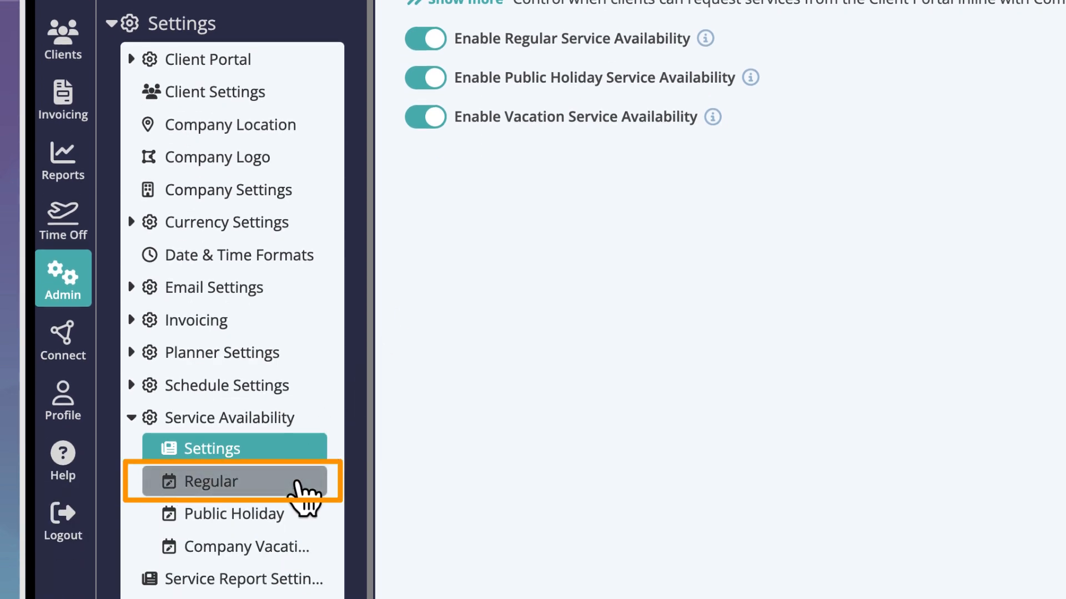
Go to Regular availability and select the Dogz and Catz Demo LLC [Company] row.
left_click(299, 484)
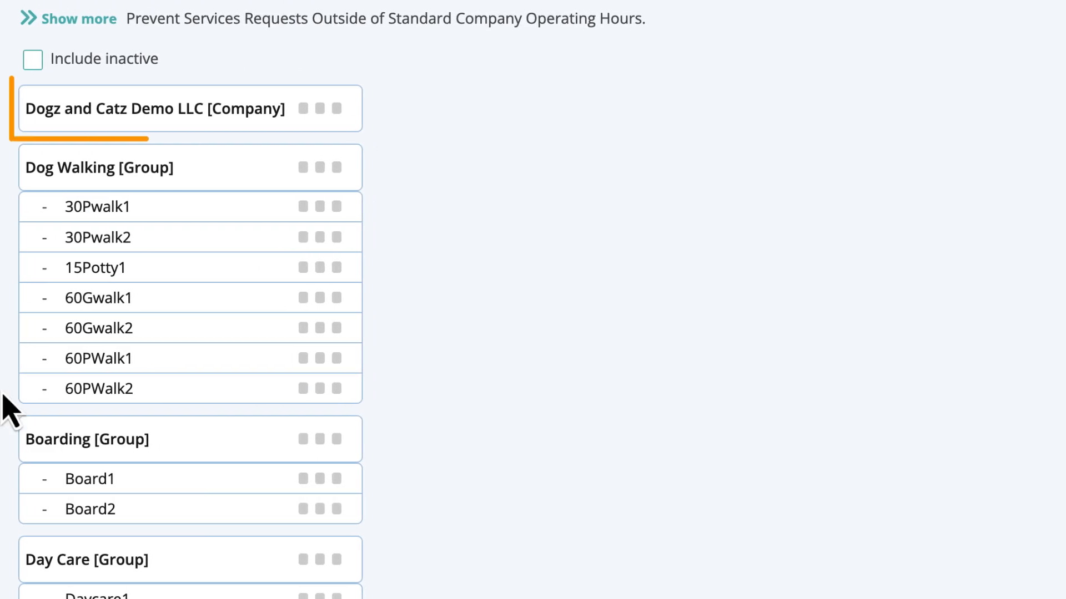
left_click(277, 111)
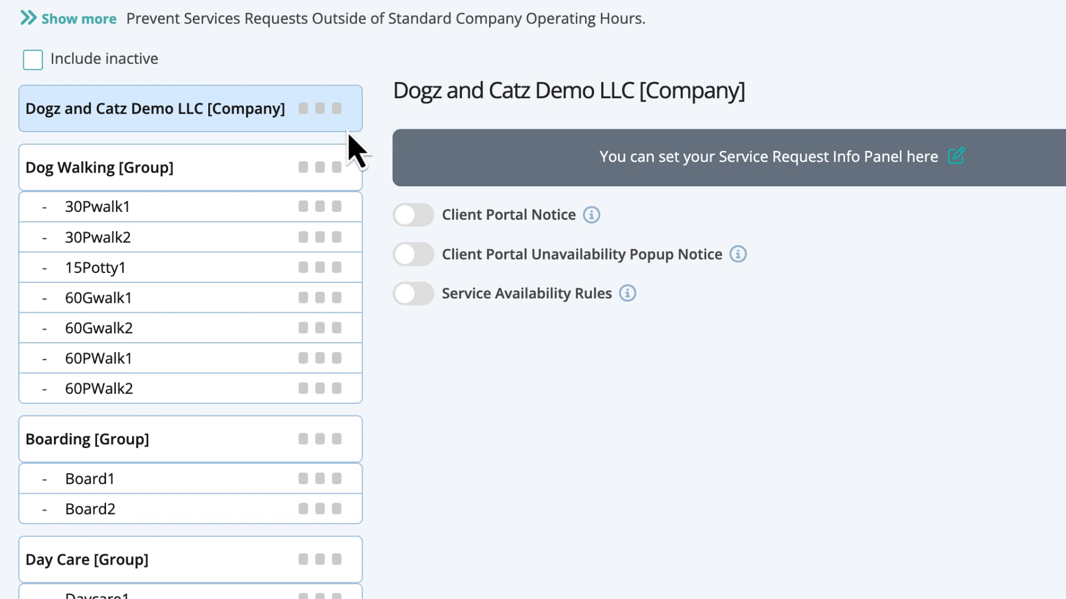
left_click(273, 179)
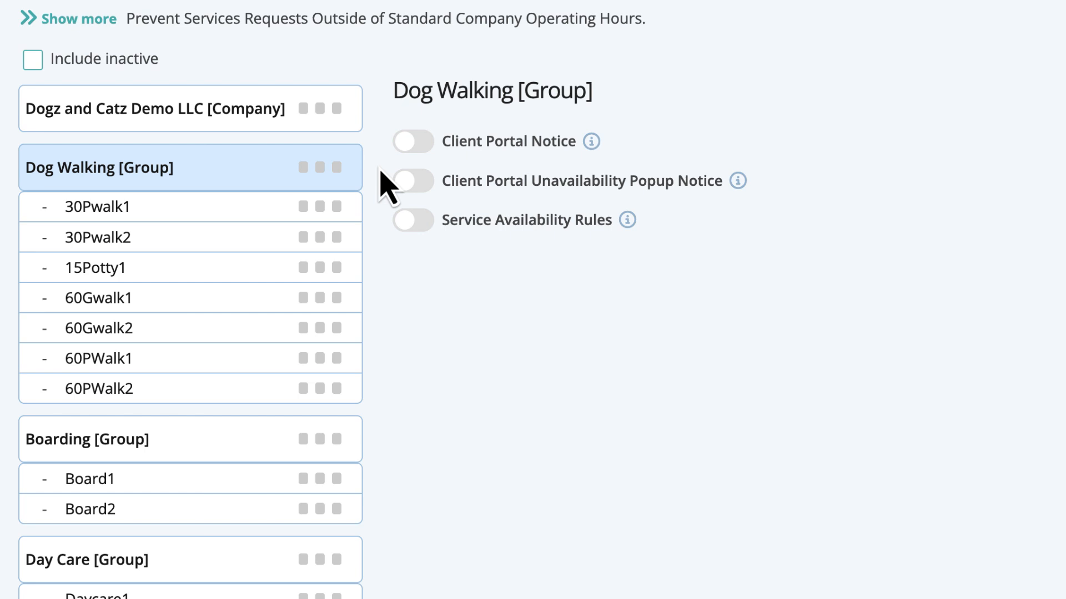
left_click(258, 210)
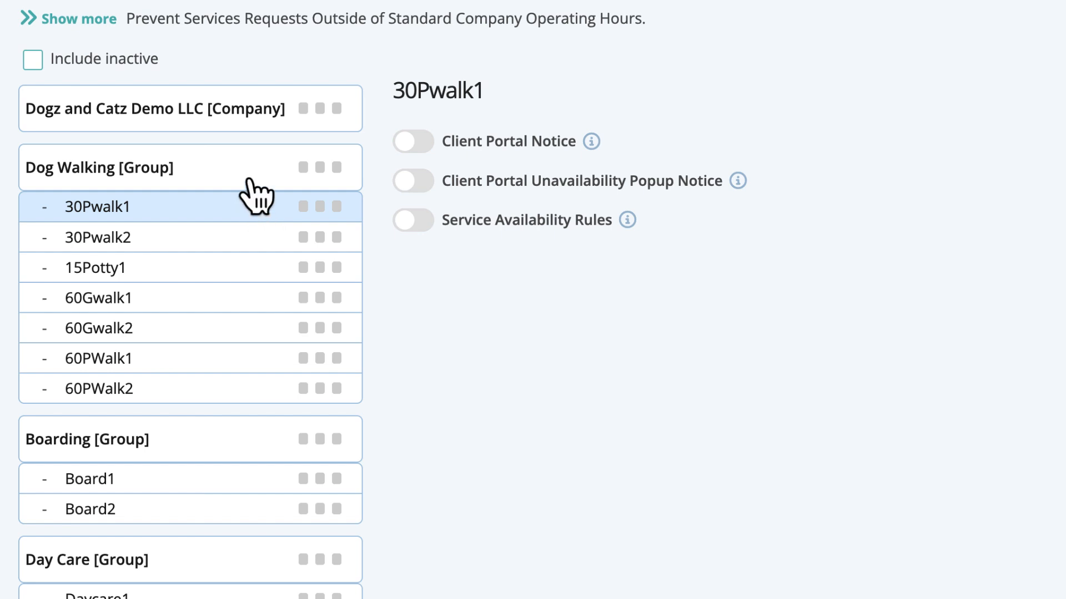
left_click(244, 111)
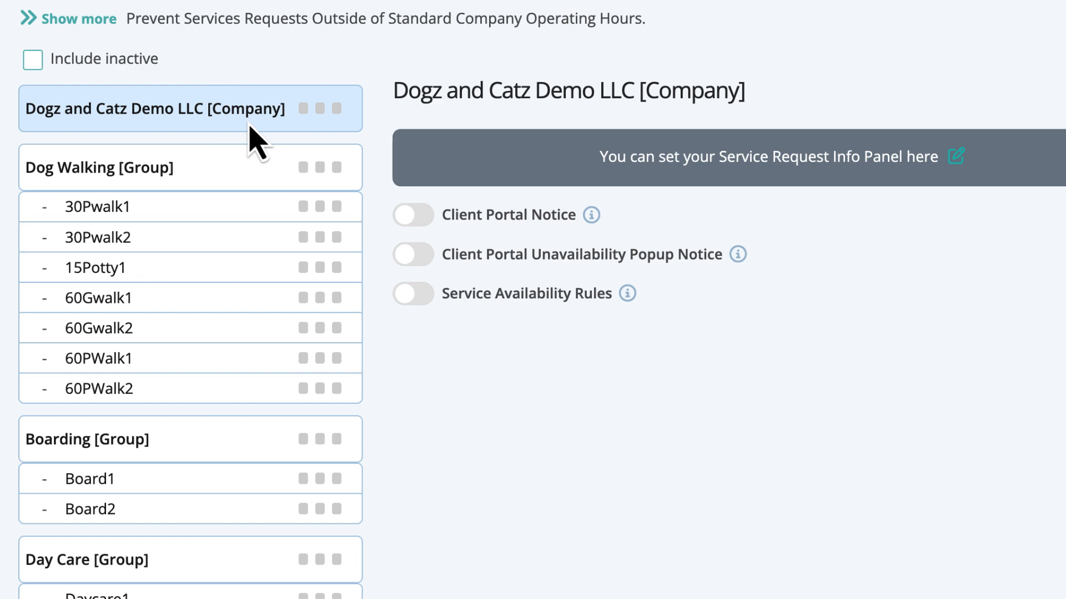
Paste the 'Welcome to How to Book Services!' instructions into the Service Request Info Panel, save, and go back.
left_click(956, 161)
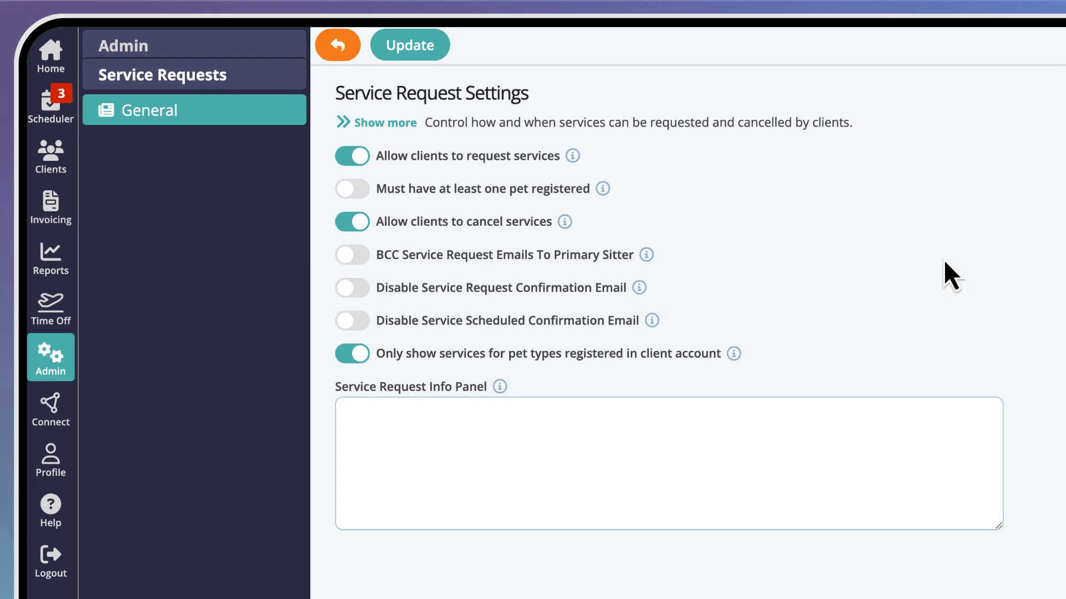
left_click(630, 420)
type("1. Choose your service. 2. Select the time. 3. Add note (optional). 4. Choose your date(s). Select each date to appear in the list below. 5. Click Add to Cart. 6. When ready, click Submit Now to send in your request.  Below, you may see additional messages regarding the time and availability of services that you request.")
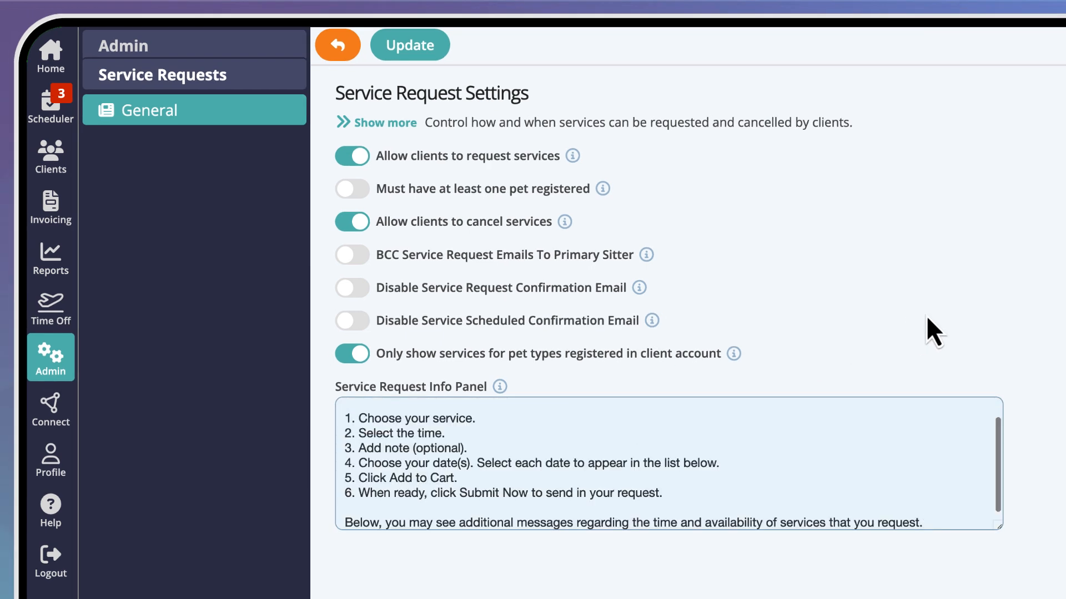
left_click_drag(1000, 439, 998, 414)
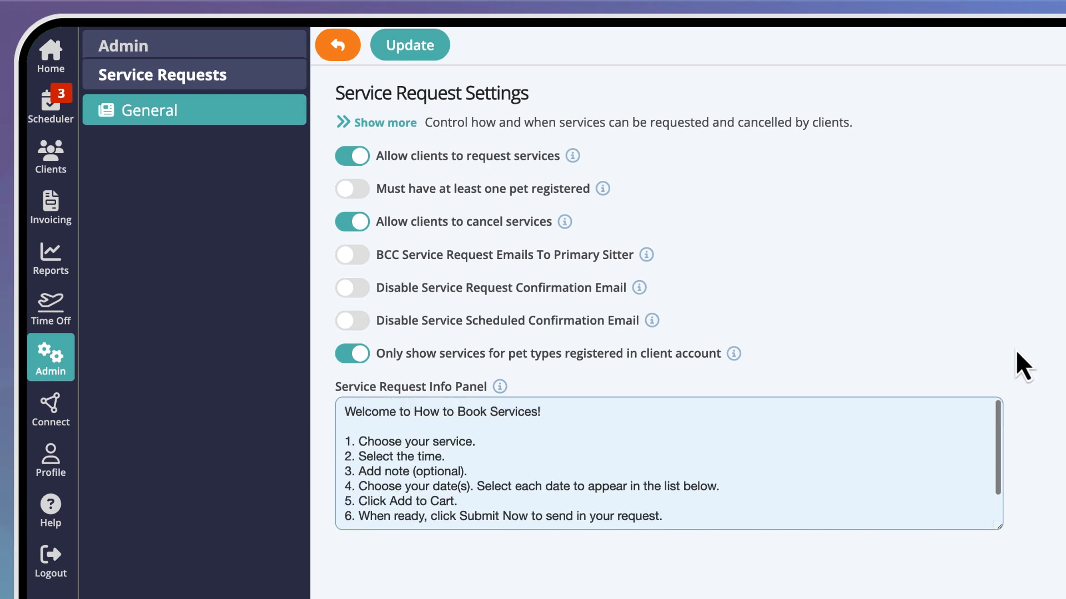
left_click(423, 52)
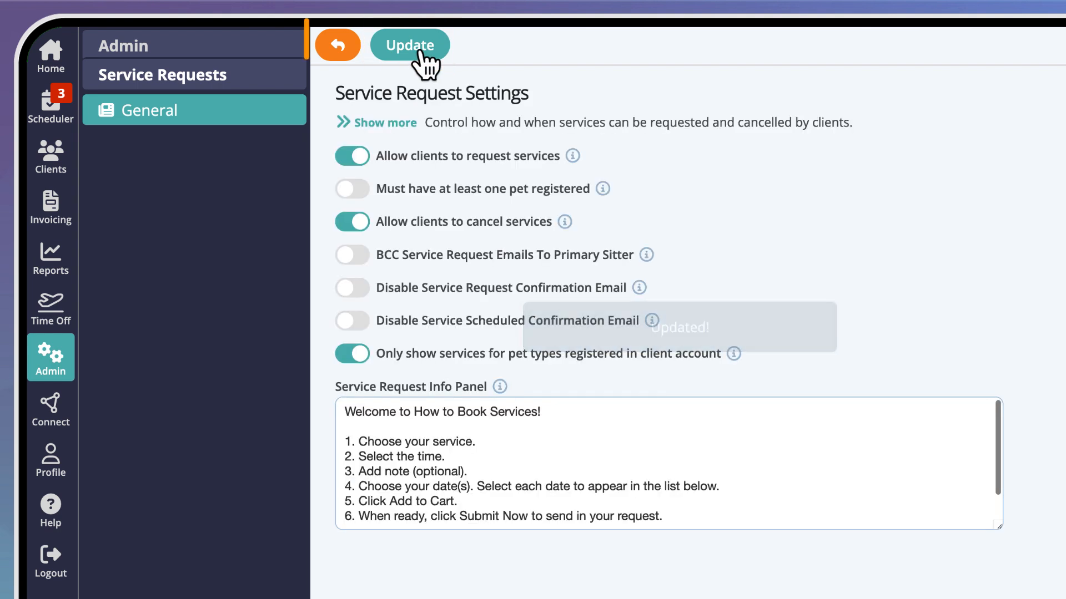
left_click(338, 46)
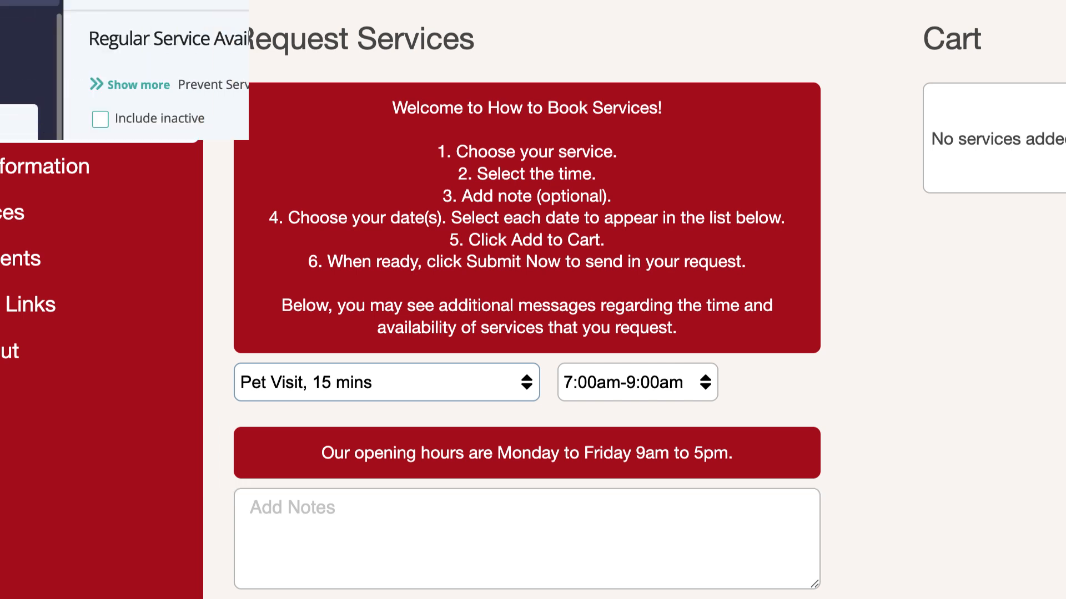
Select the Dogz and Catz Demo LLC [Company] row on the Regular availability page.
left_click(301, 166)
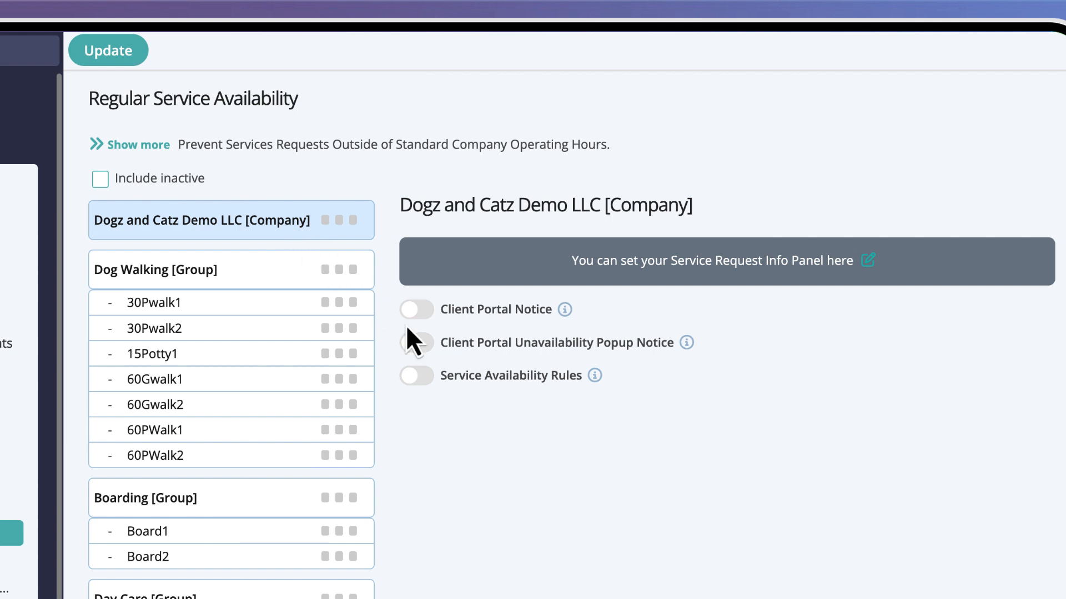
Enable Client Portal Notice with 'Our opening hours are Monday to Friday 9am to 5pm.' and save.
left_click(421, 309)
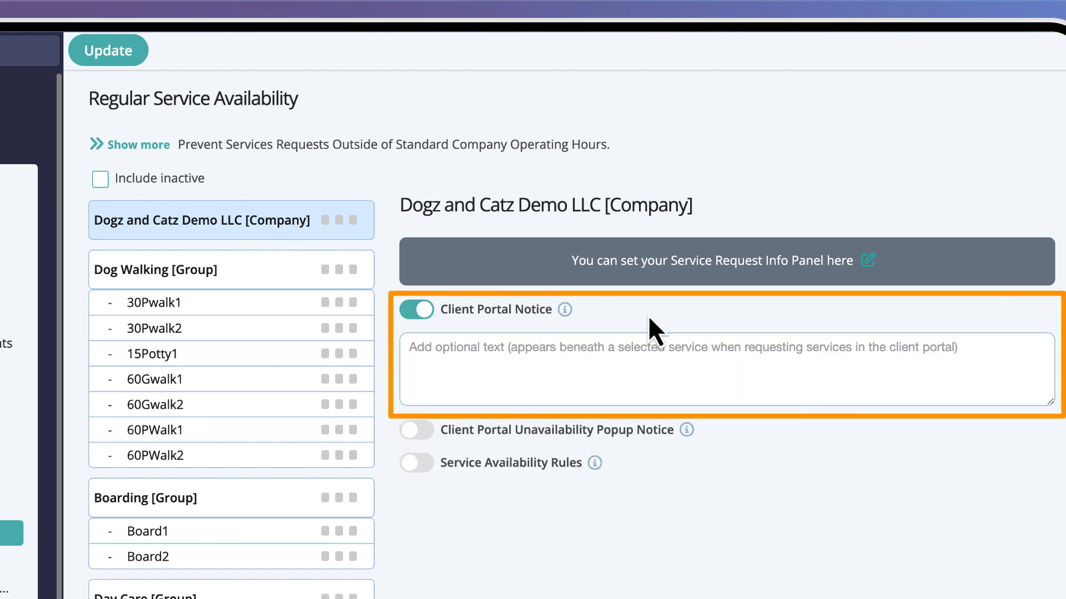
left_click(418, 348)
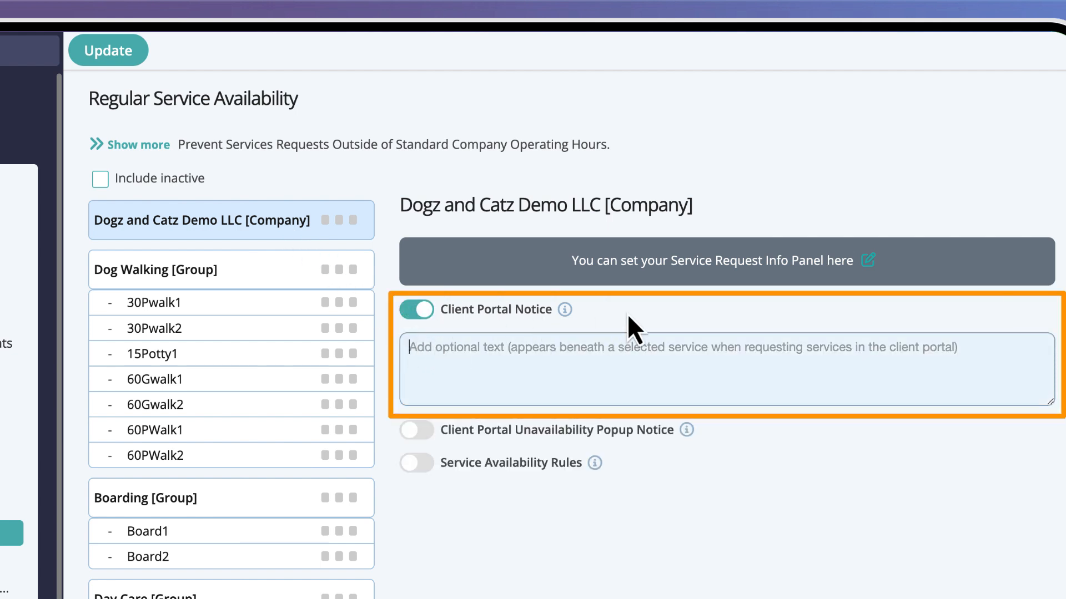
type("Our opening hours are Monday to Friday 9am to 5pm.")
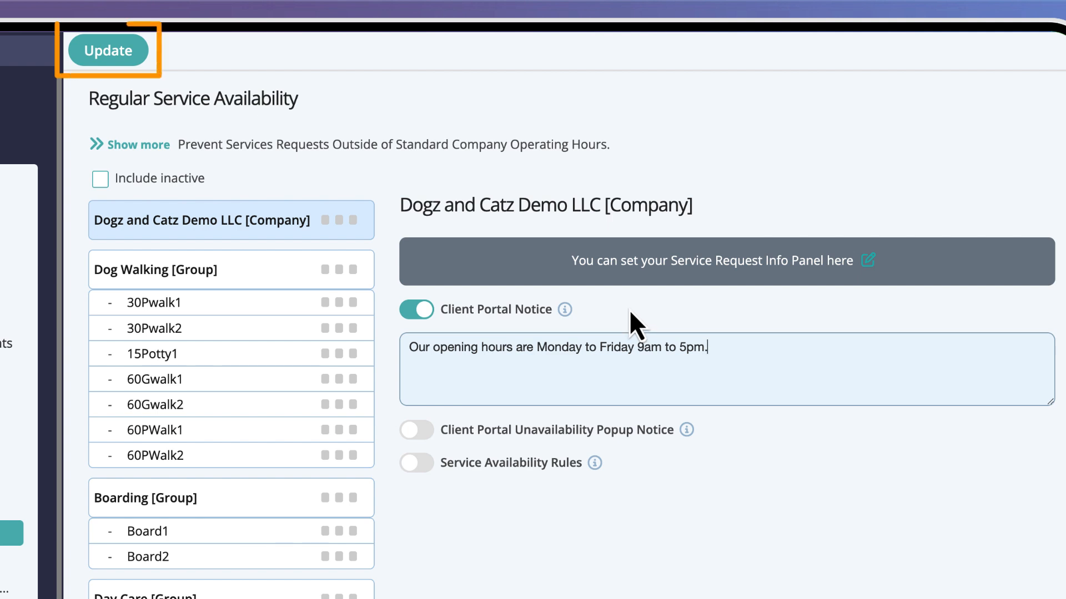
left_click(127, 55)
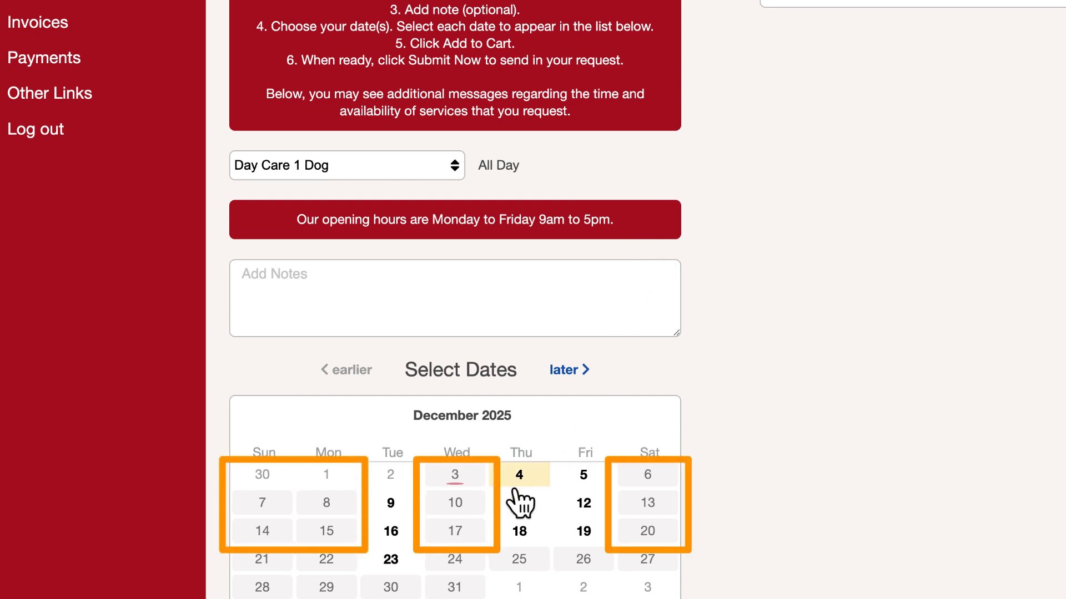
Pick a greyed-out December date for Day Care 1 Dog to trigger the unavailability popup.
left_click(463, 506)
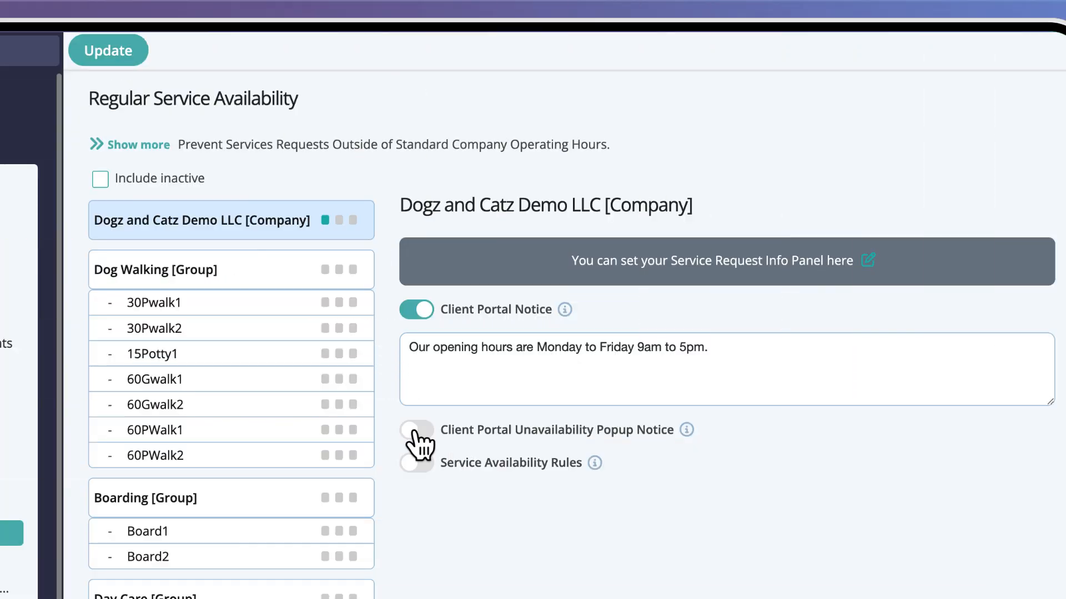
Turn on Client Portal Unavailability Popup Notice with 'Sorry, we are not open at weekends.' and save.
left_click(416, 430)
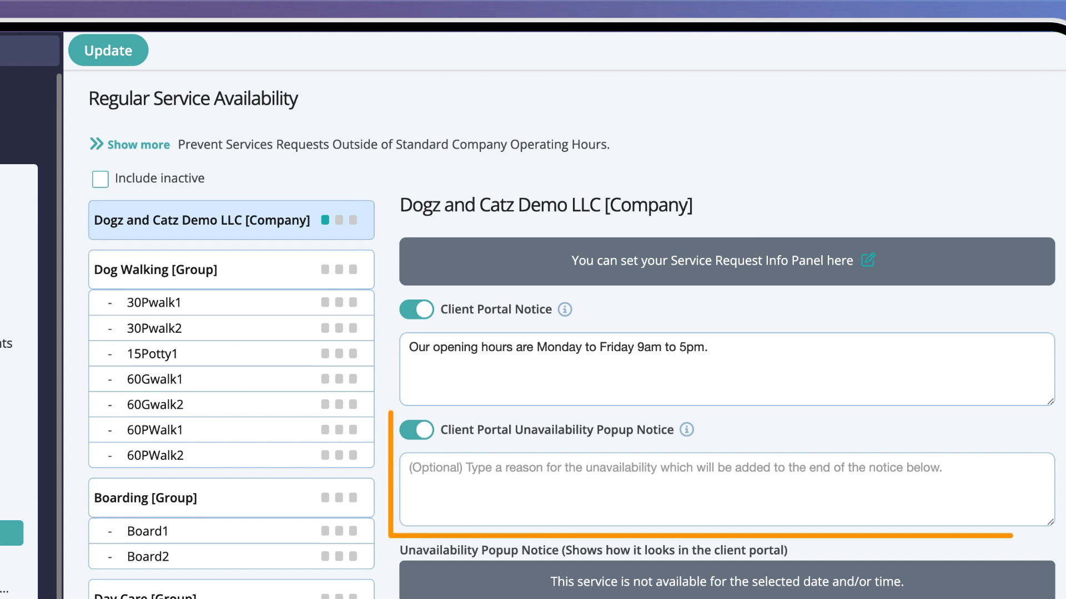
left_click(467, 472)
type("Sorry, we are not open at weekends.")
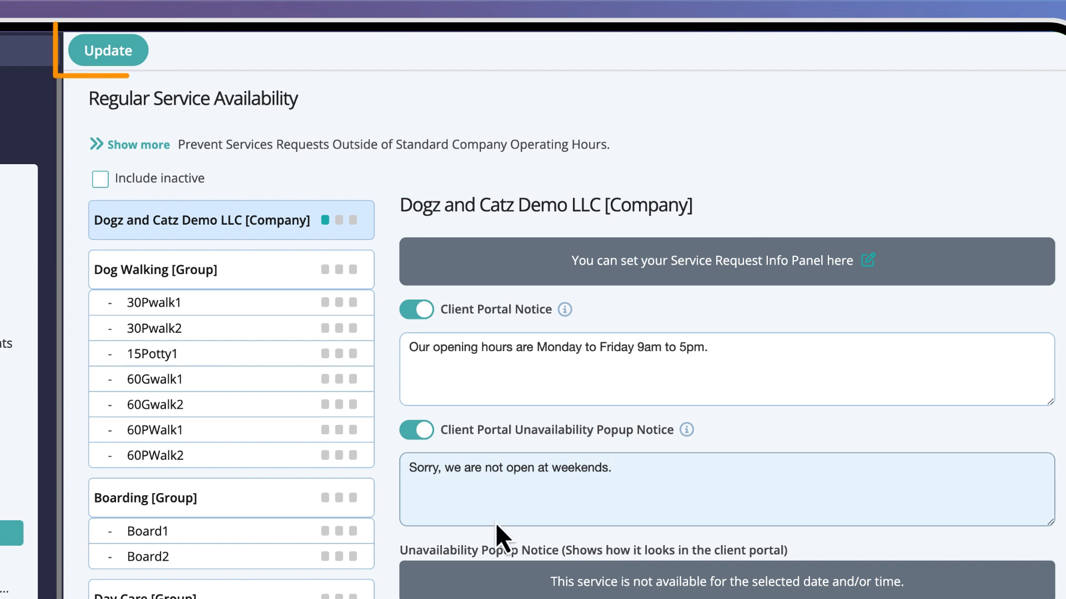
left_click(143, 56)
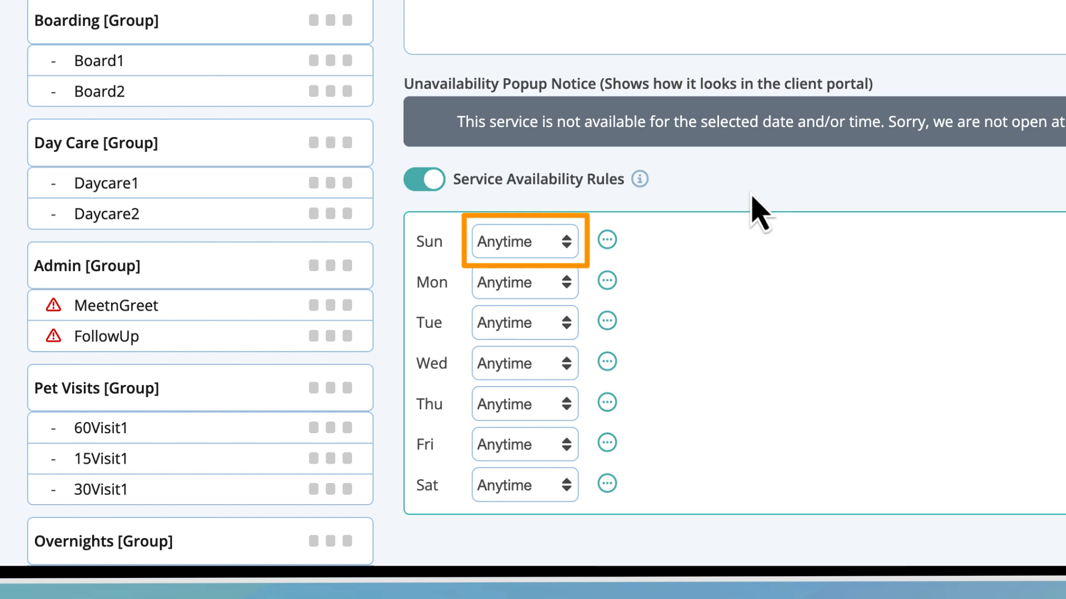
Switch Sunday's availability from Anytime to Custom with a 12:00am–12:00am window, after trying Unavailable.
left_click(558, 242)
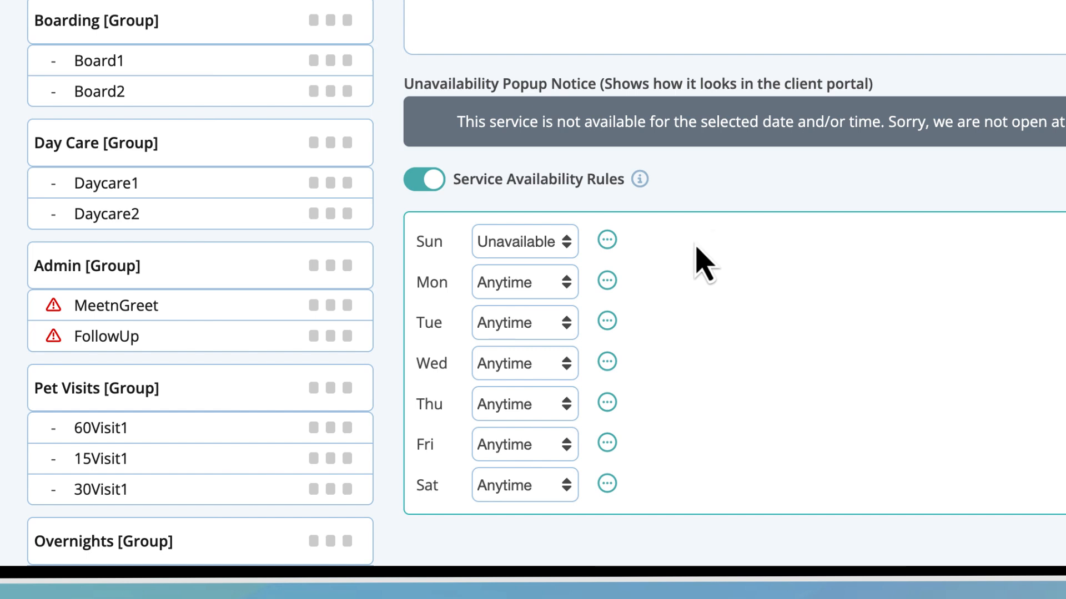
left_click(550, 242)
left_click(515, 217)
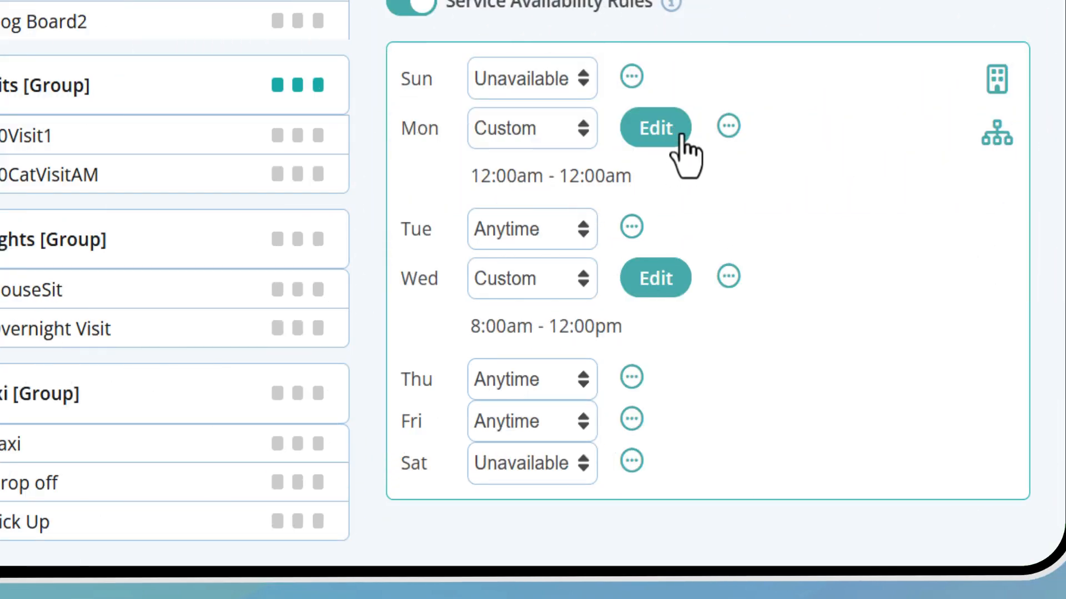
Narrow Monday's available hours to 10:00am–12:00pm.
left_click(684, 157)
left_click_drag(490, 217, 678, 219)
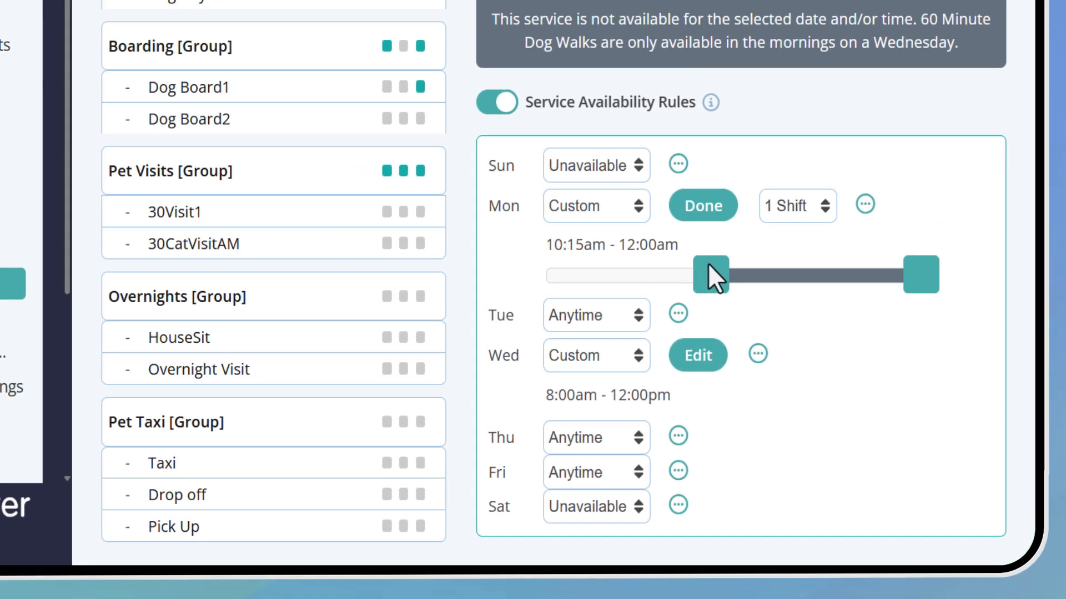
left_click_drag(708, 264, 703, 265)
left_click_drag(909, 265, 728, 294)
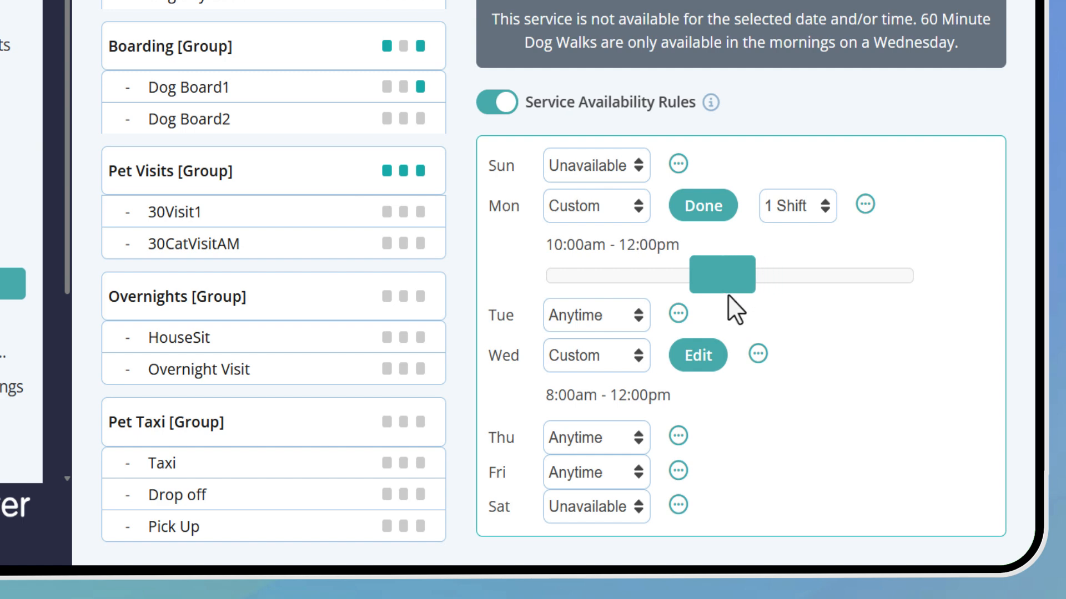
Add a second Monday shift of 2:00pm–4:00pm and finish editing.
left_click(827, 208)
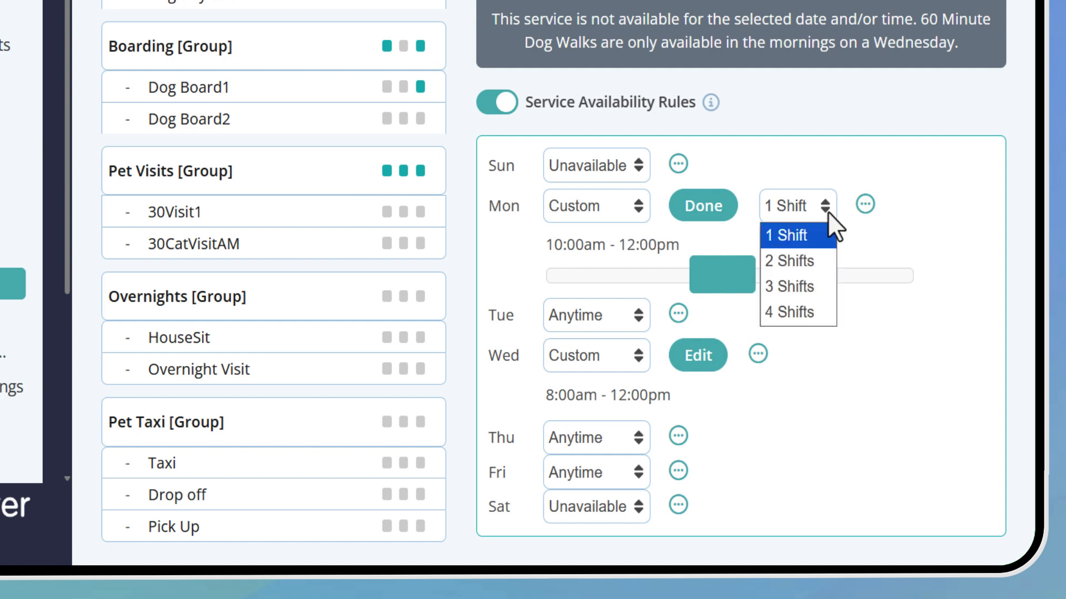
left_click(825, 261)
mouse_move(757, 276)
left_mouse_down()
mouse_move(746, 278)
mouse_move(755, 278)
left_mouse_up()
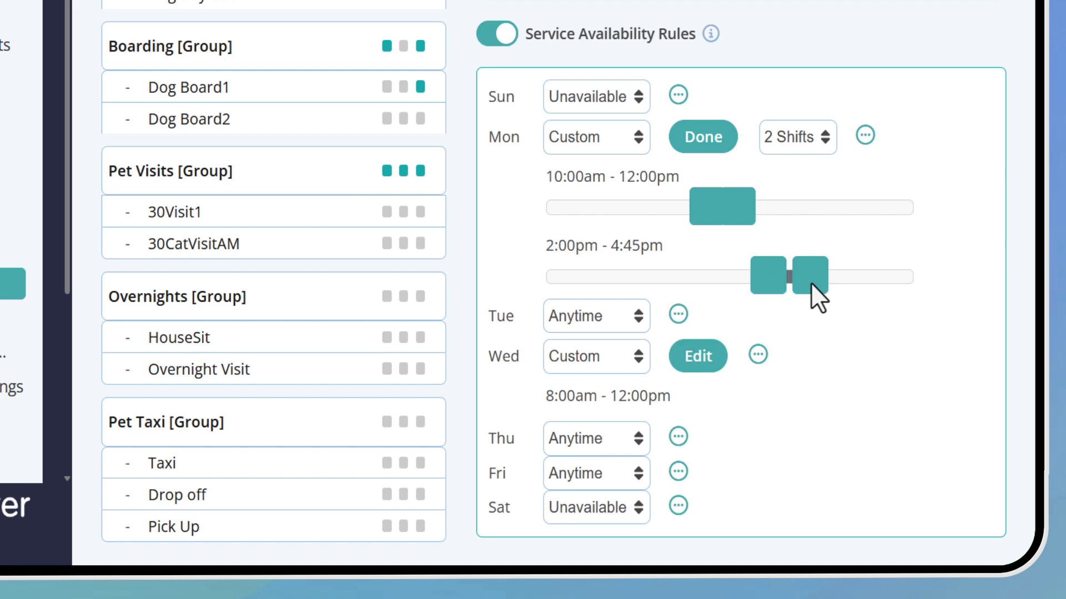
left_click_drag(811, 282, 793, 286)
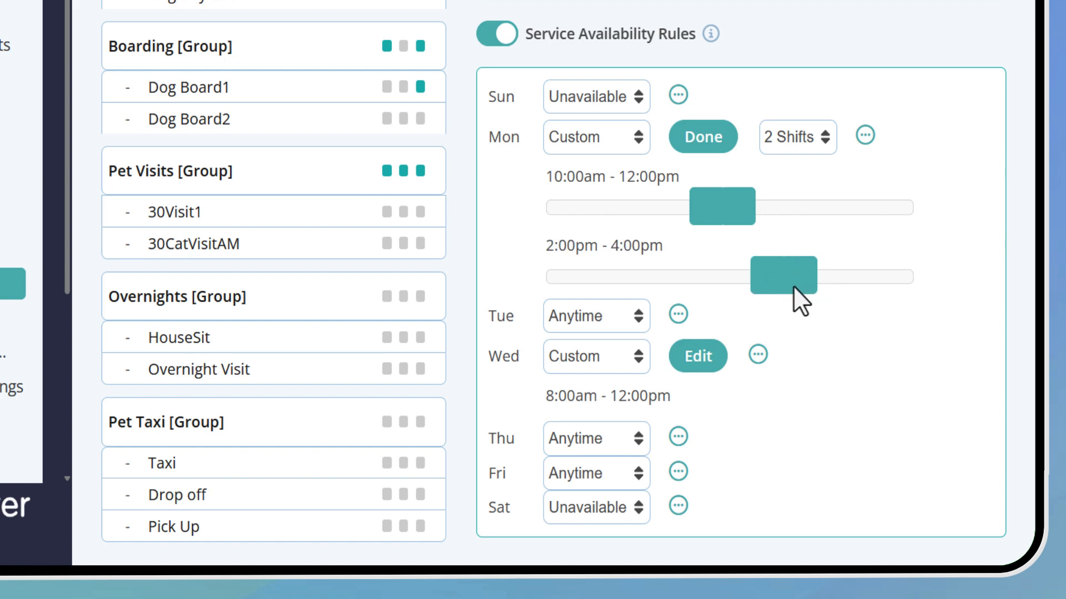
left_click(715, 137)
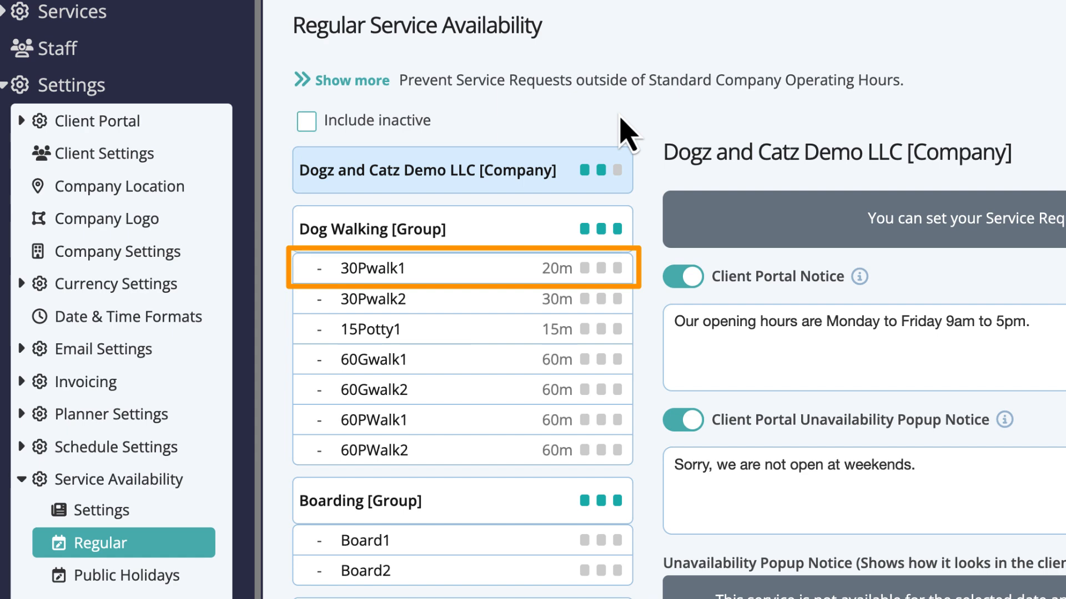
Change 30Pwalk1's service duration from 20 to 30 minutes and update it.
left_click(505, 272)
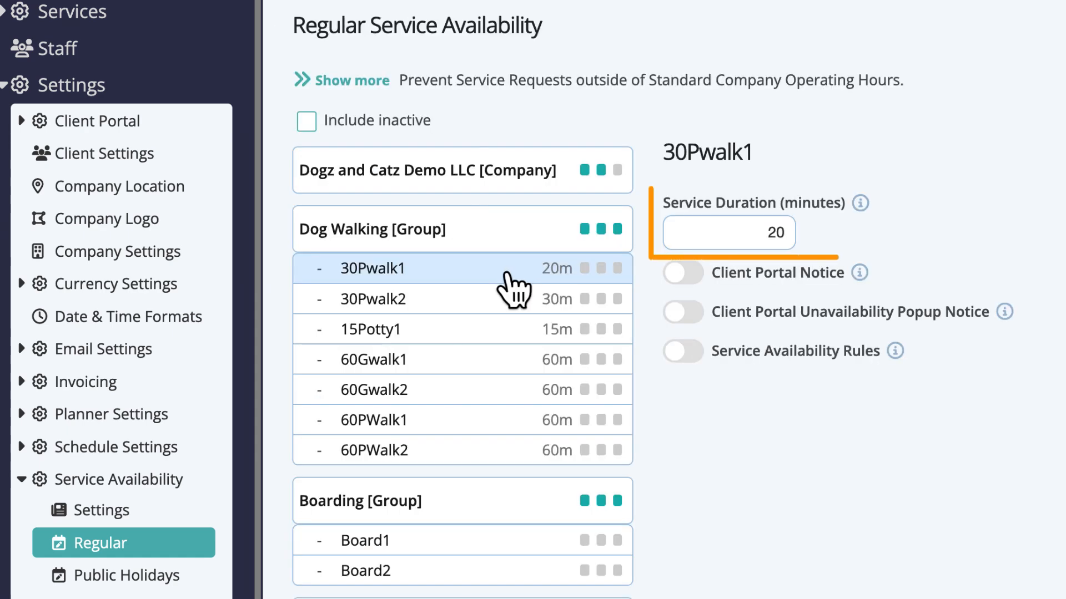
double_click(776, 232)
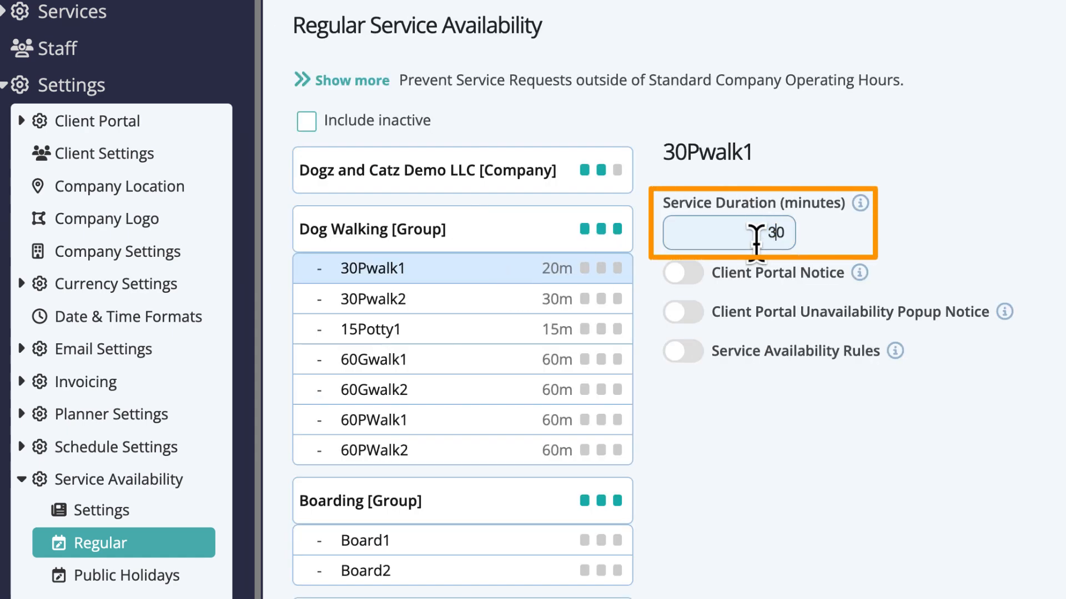
left_click(800, 157)
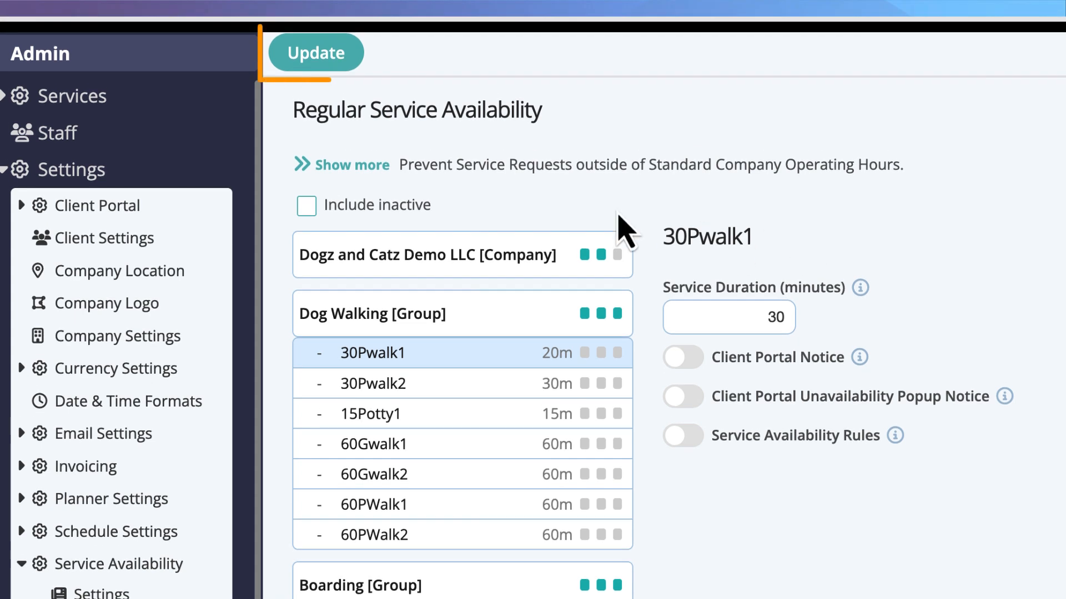
left_click(337, 60)
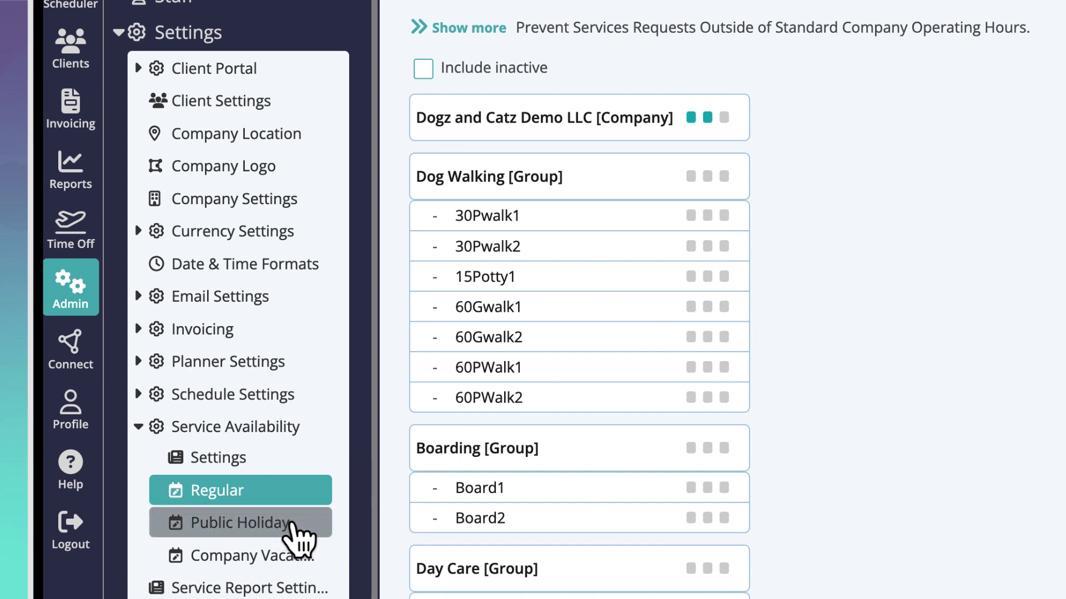
Turn on public holiday availability rules for the company.
left_click(298, 536)
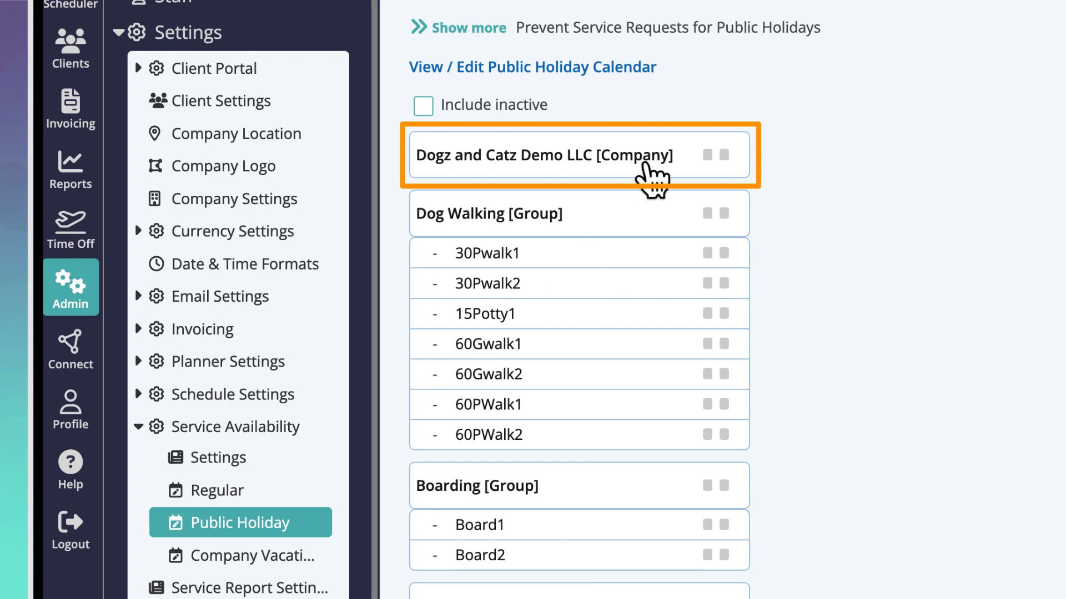
left_click(646, 167)
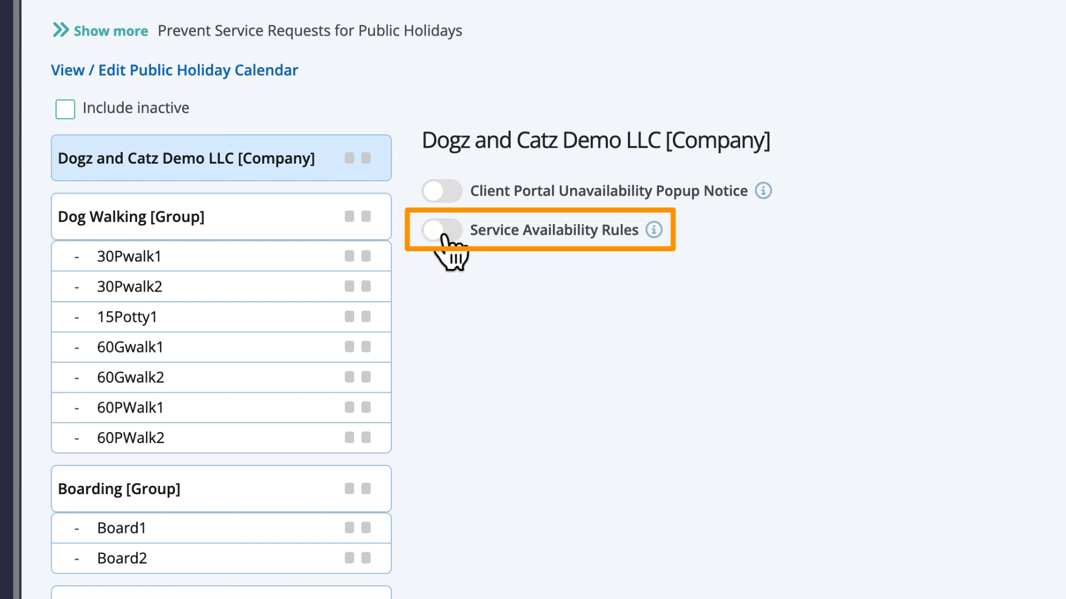
left_click(445, 239)
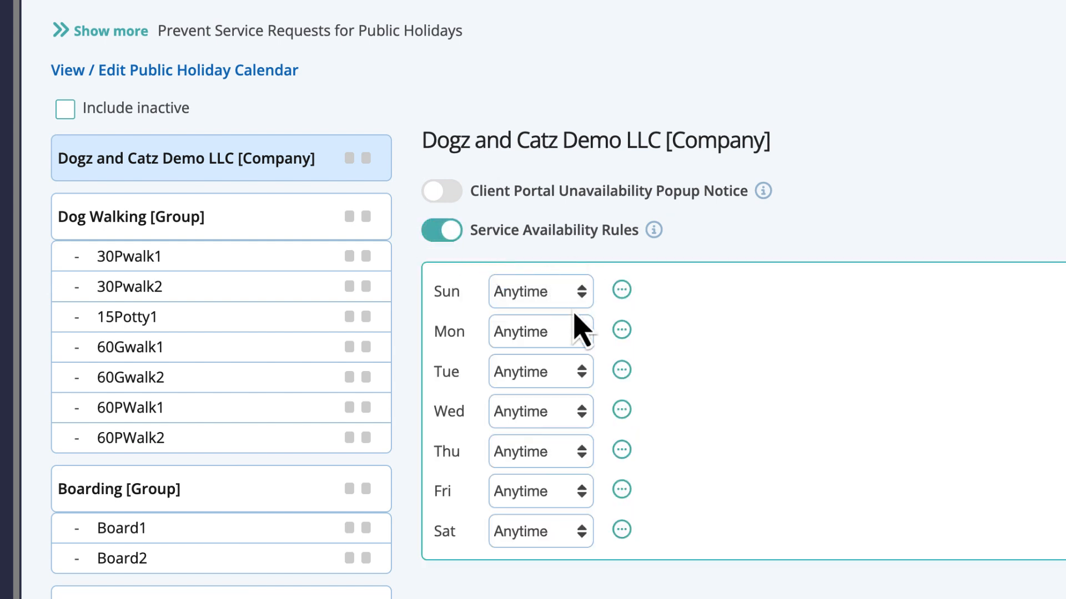
Set Sunday to Unavailable, copy it to all days, and save the holiday rules.
left_click(580, 293)
left_click(576, 344)
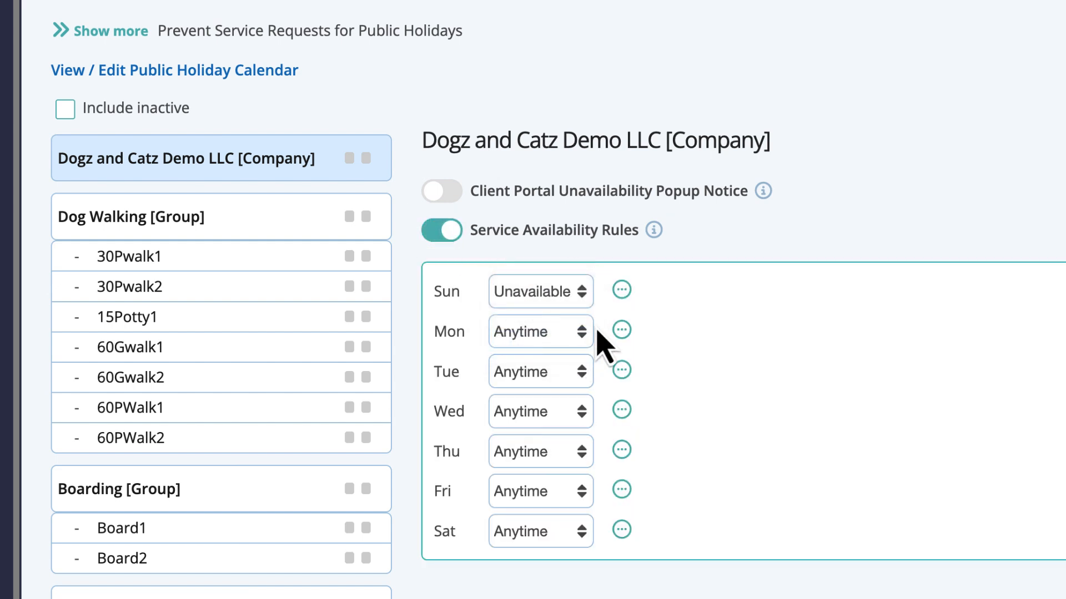
left_click(621, 289)
left_click(734, 333)
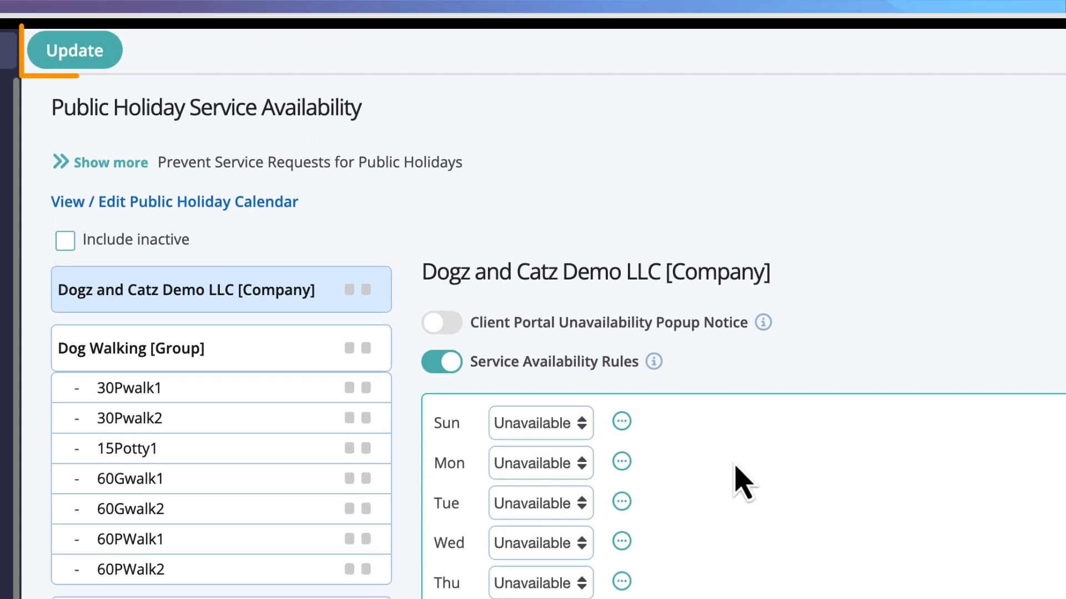
left_click(105, 60)
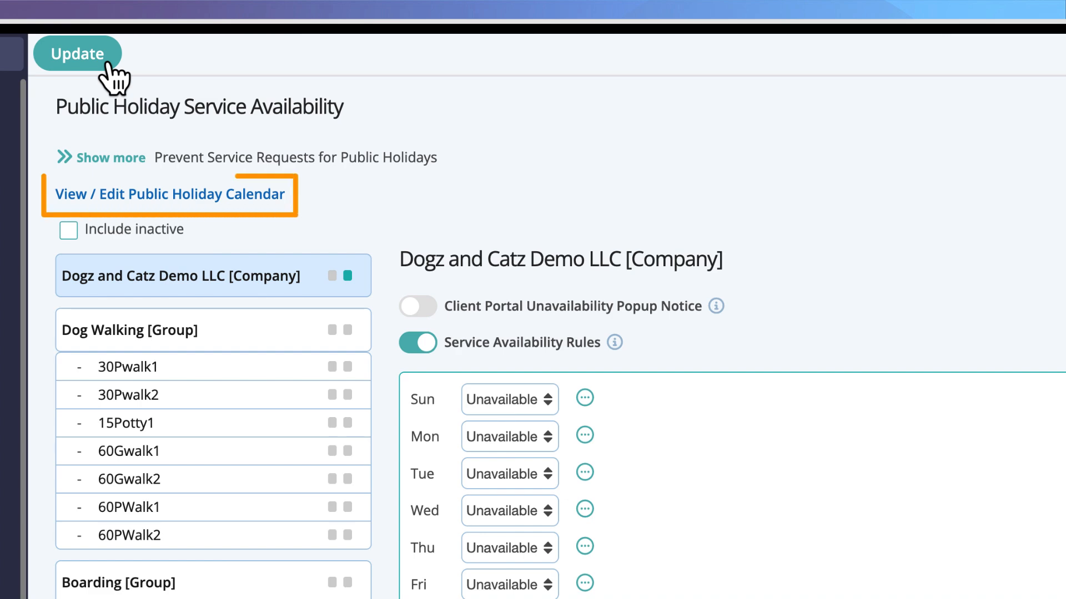
Mark December 25 and November 27, 2025 in the holiday calendar, save, and go back.
left_click(270, 199)
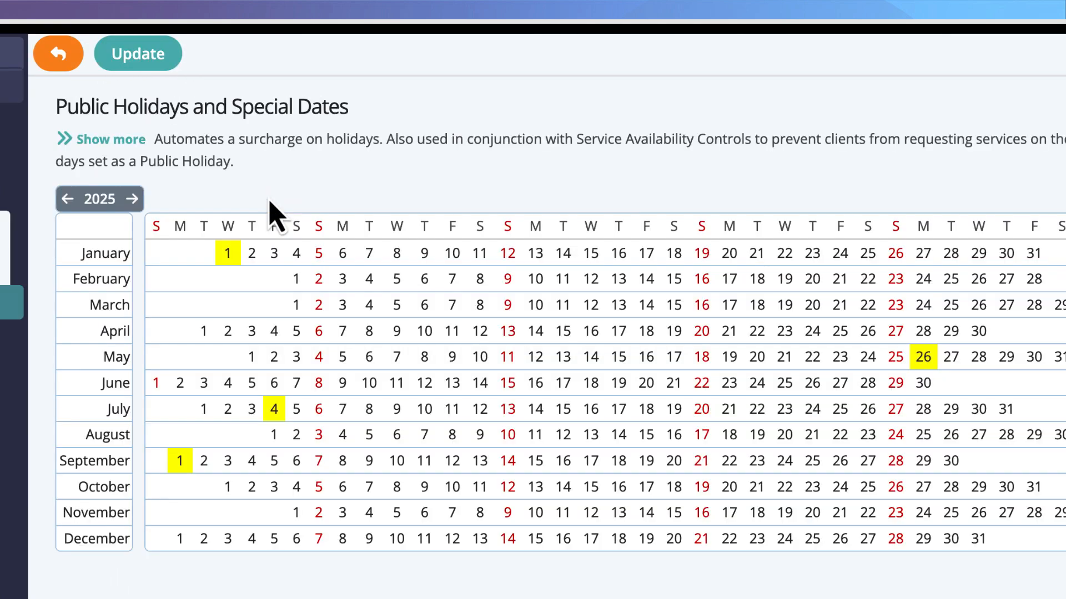
left_click(811, 538)
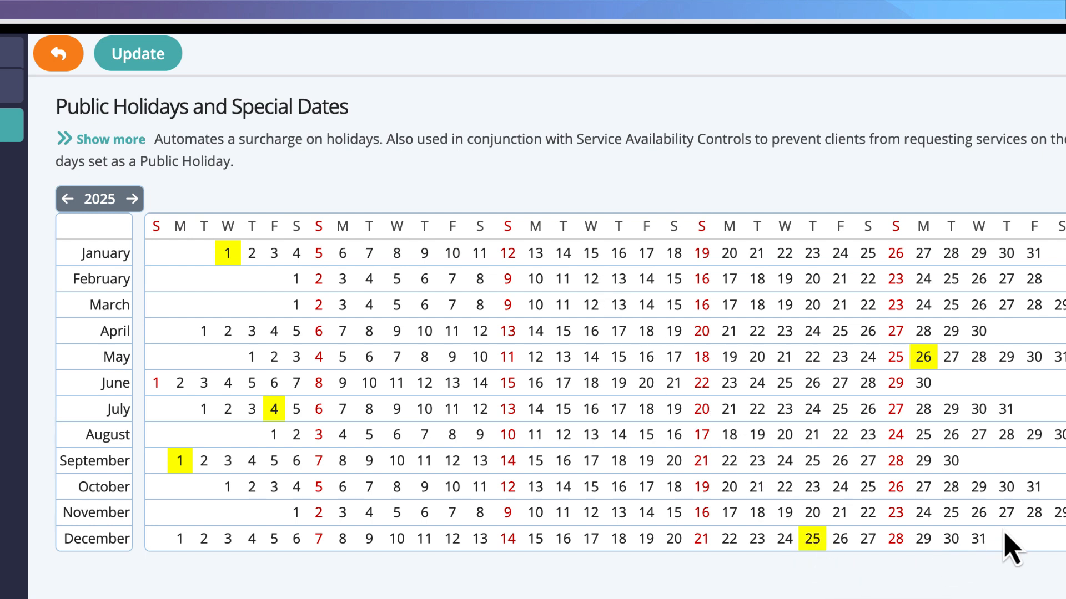
left_click(1006, 513)
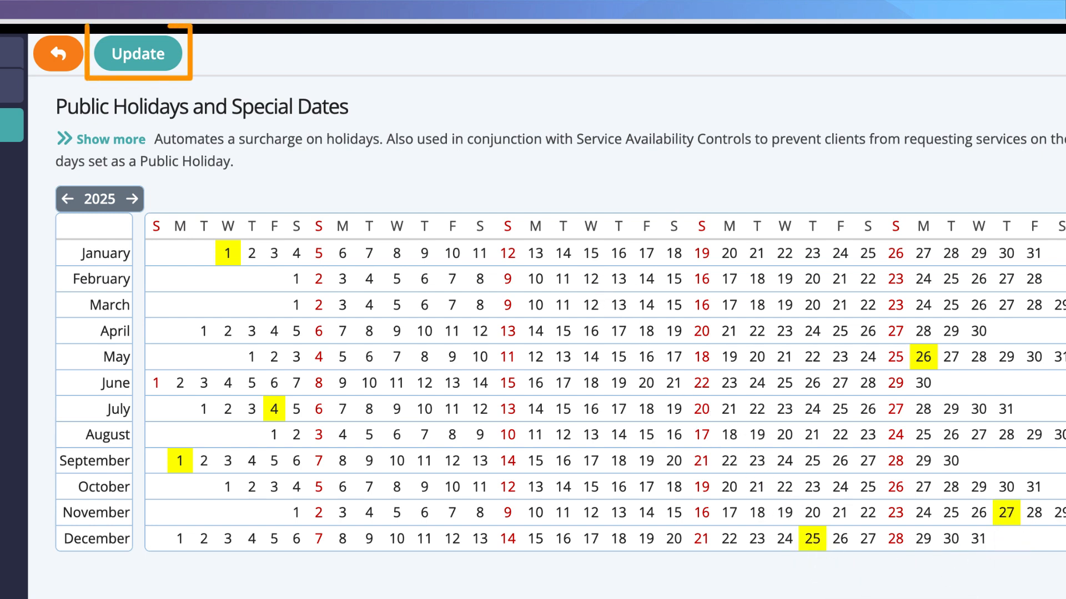
left_click(139, 62)
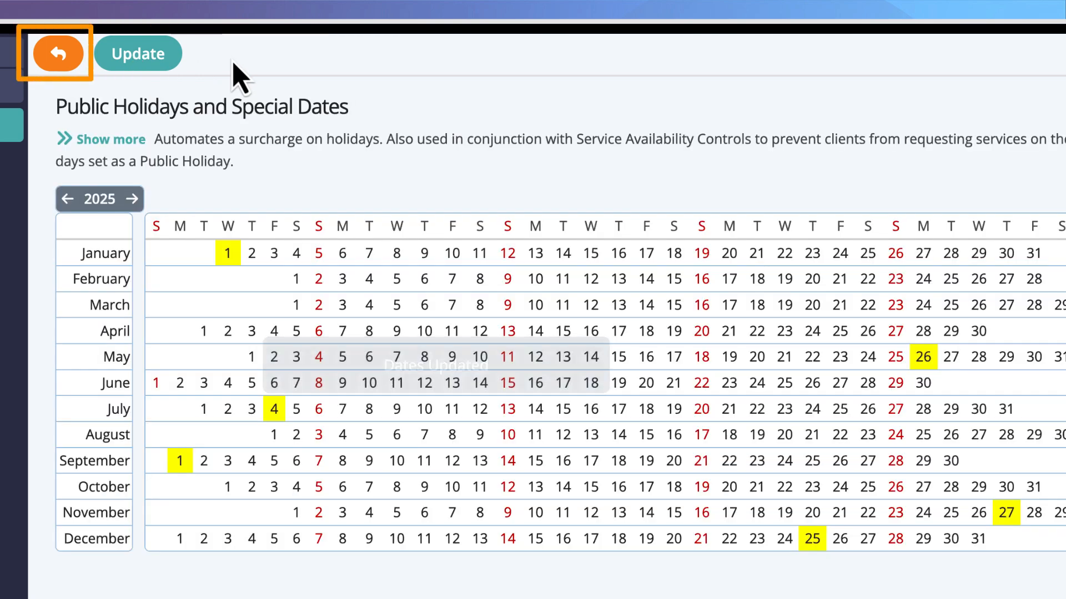
left_click(59, 53)
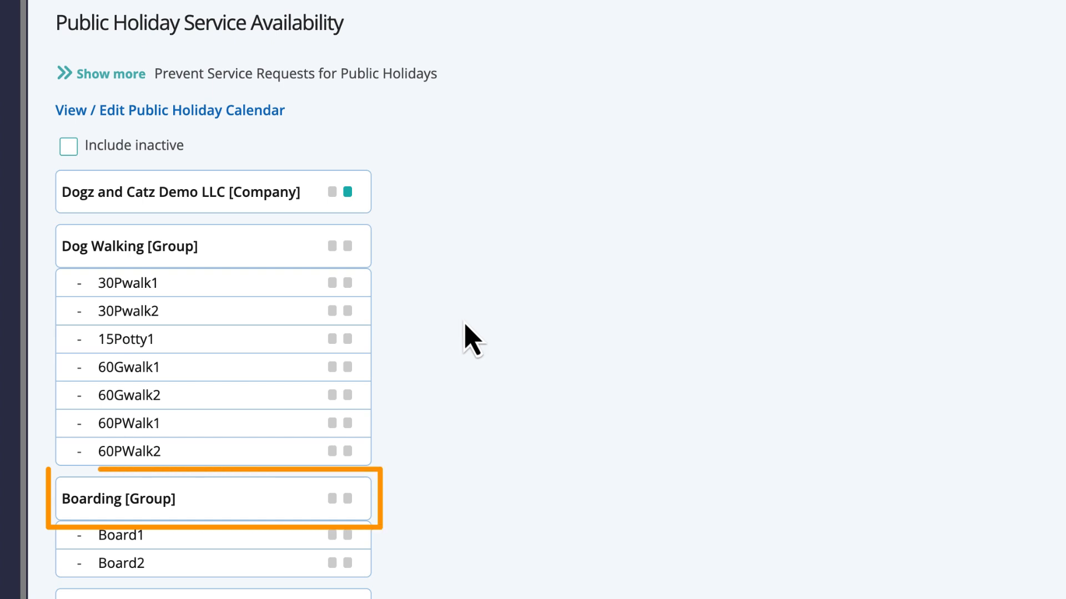
Enable Boarding [Group]'s public-holiday availability rules, then go to Company Vacation settings.
left_click(298, 499)
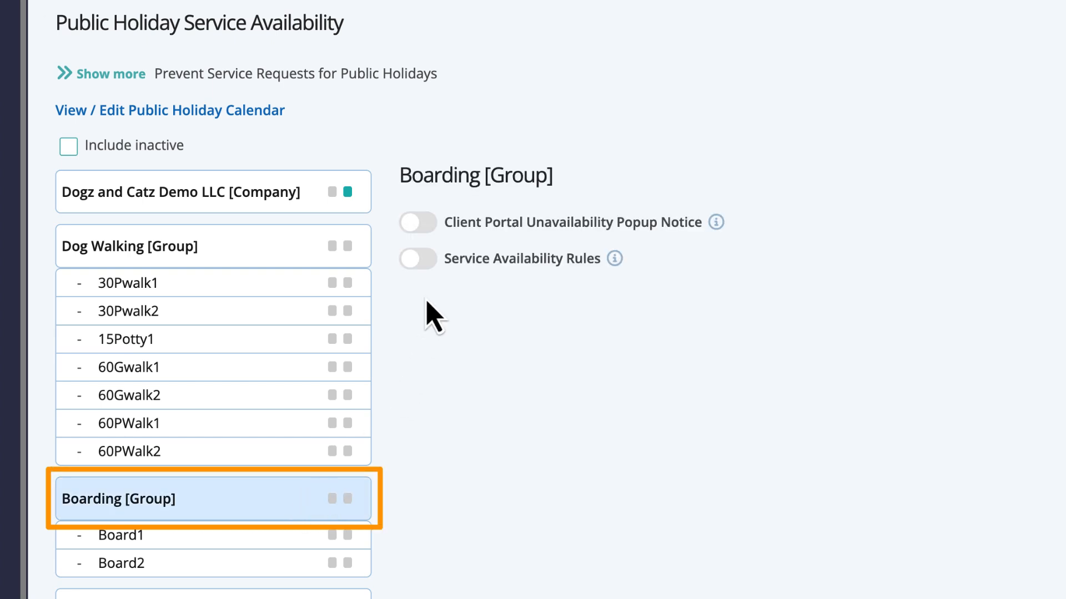
left_click(417, 259)
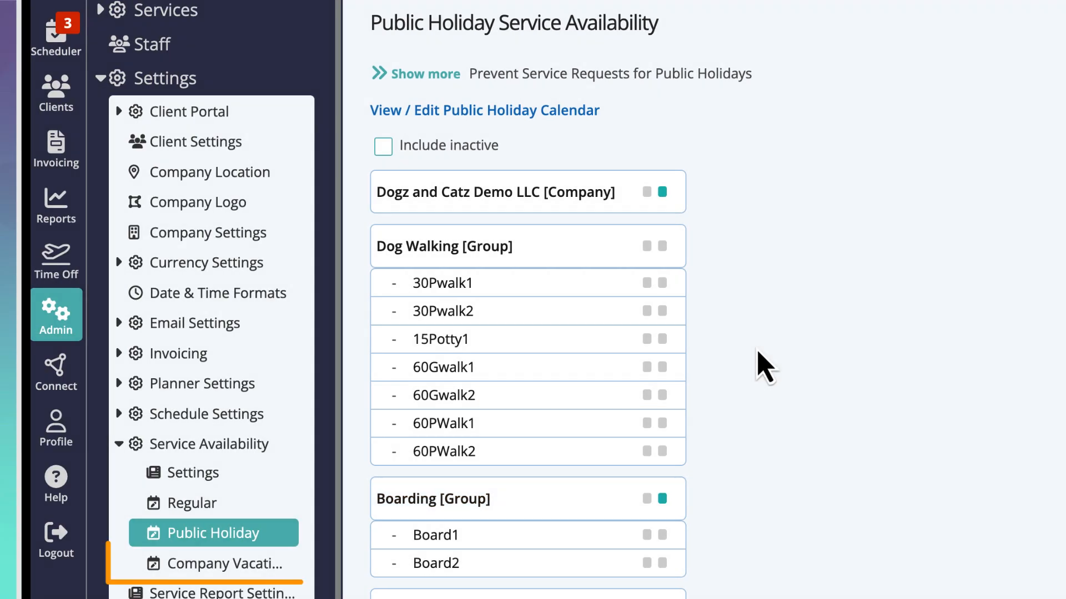
left_click(280, 568)
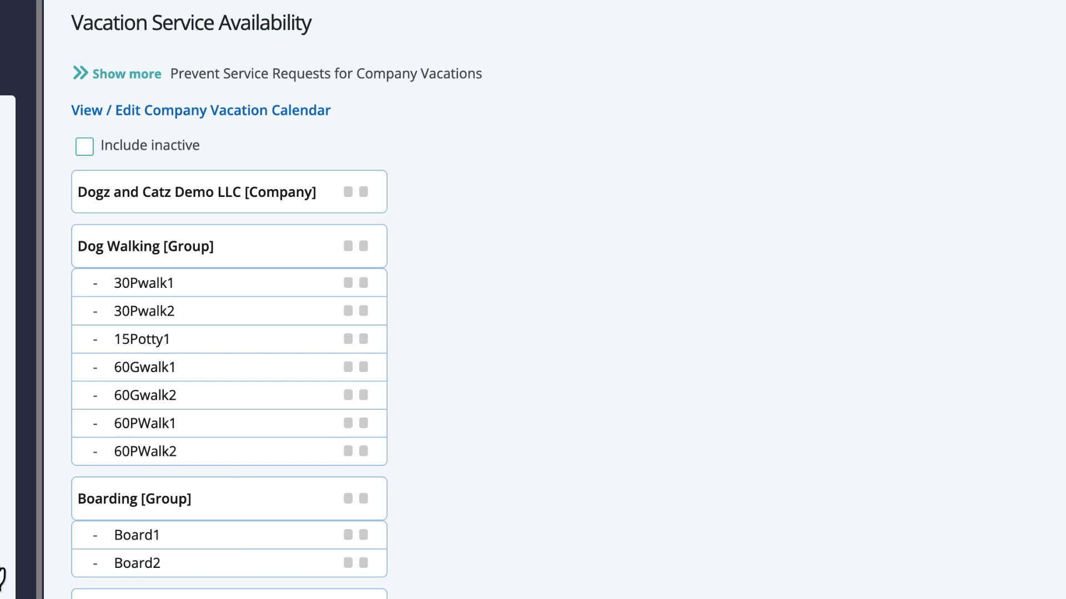
Enable company vacation rules with every day set to Unavailable, and save.
left_click(312, 207)
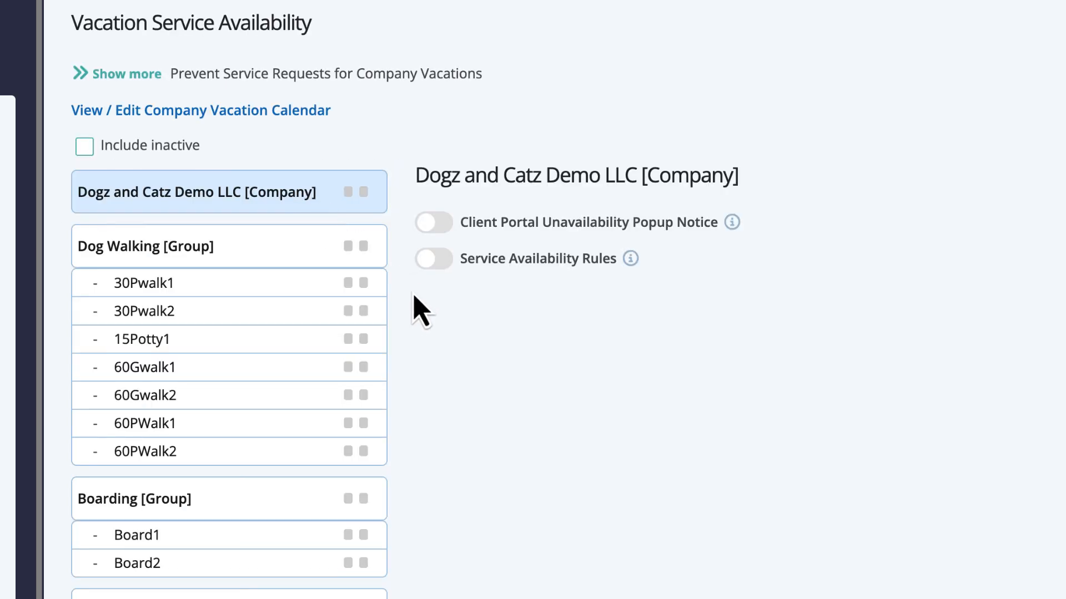
left_click(434, 260)
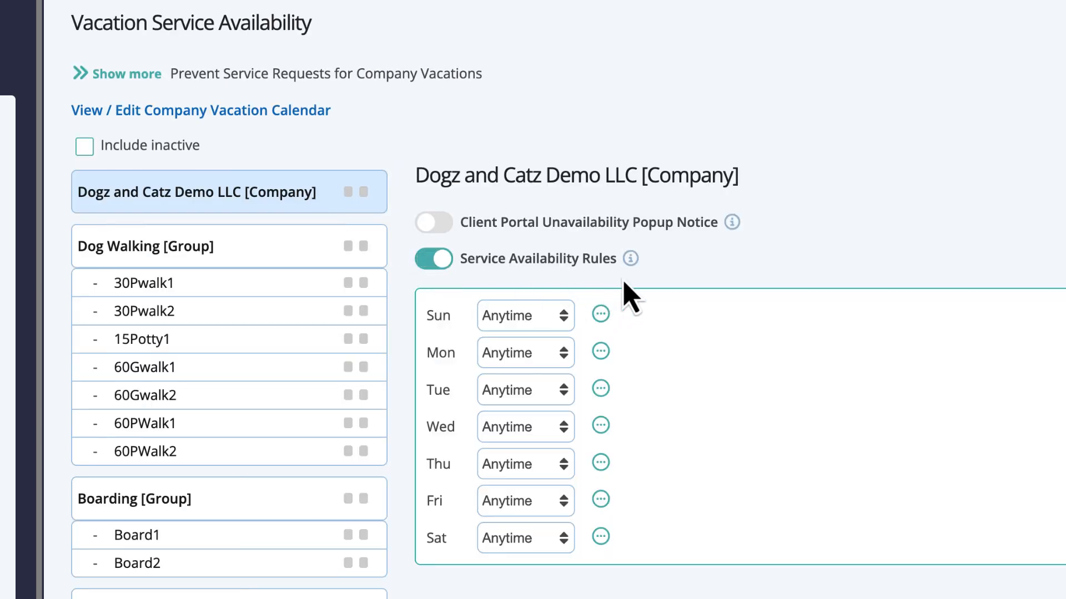
left_click(547, 328)
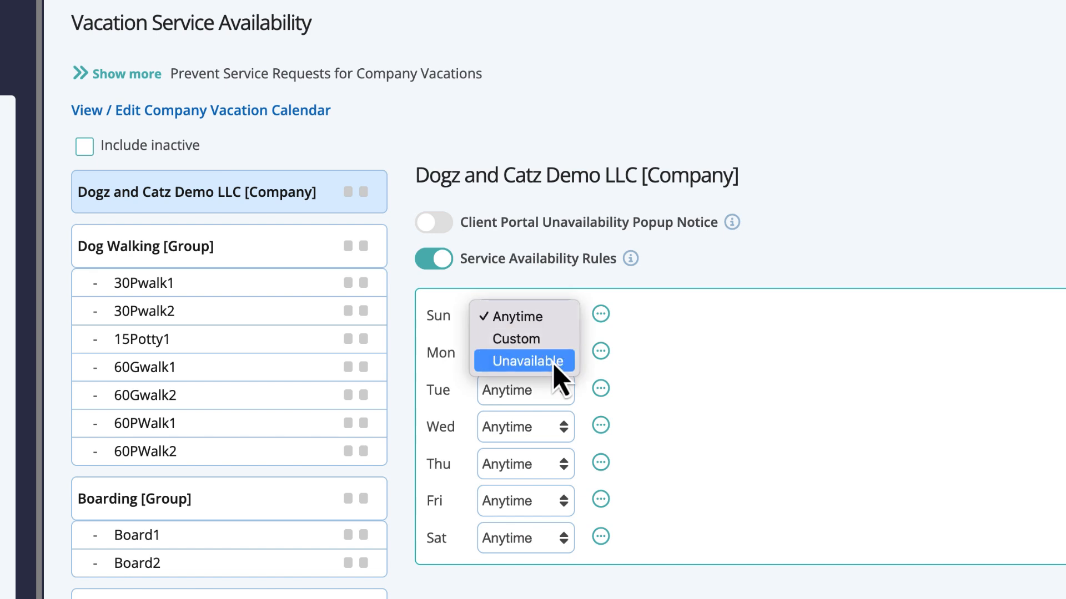
left_click(555, 364)
left_click(601, 314)
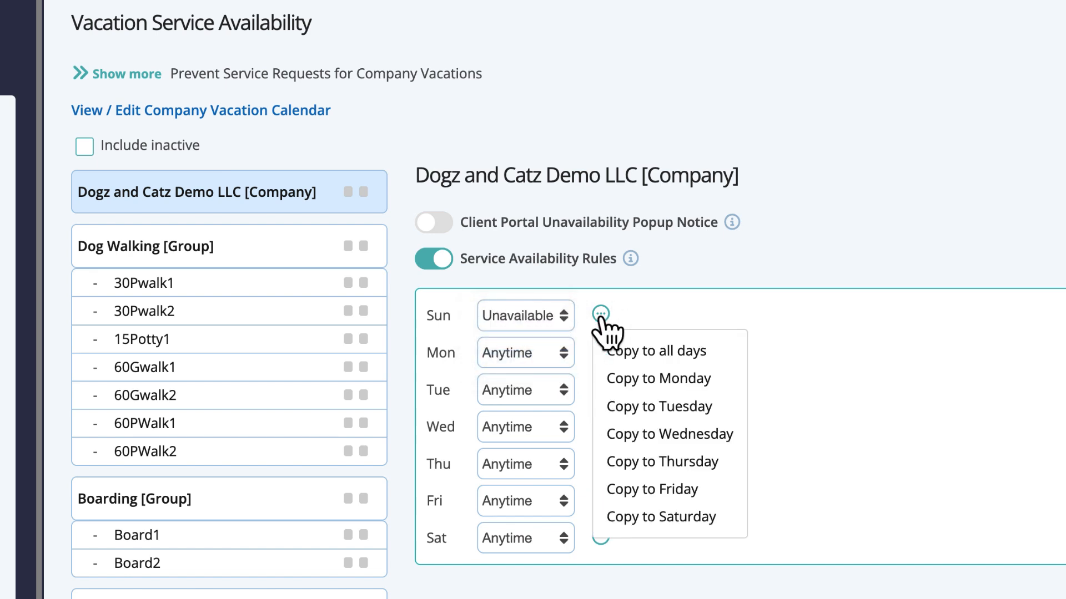
left_click(646, 350)
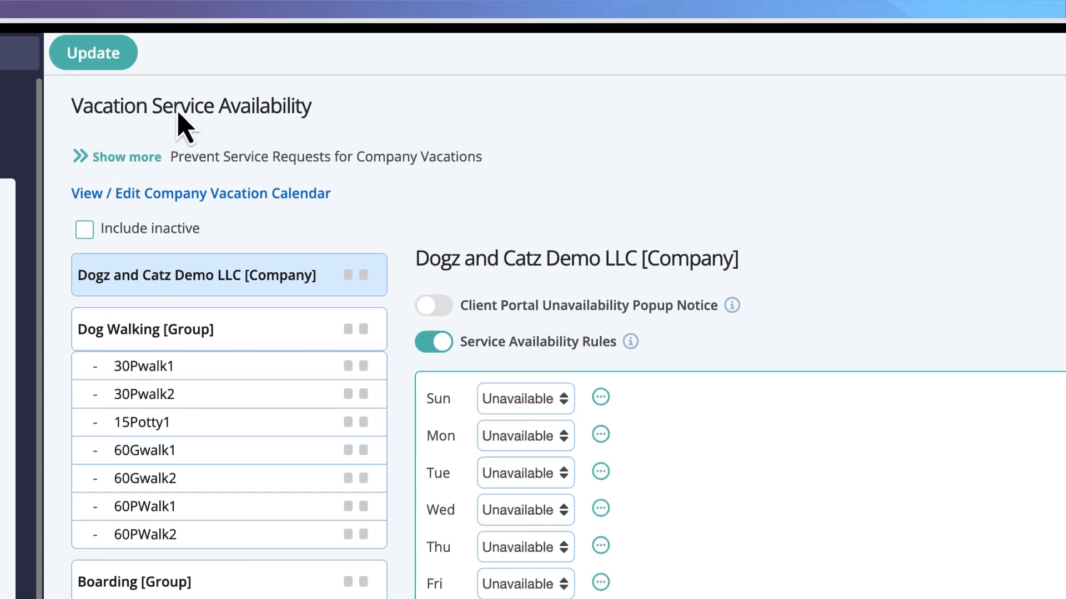
left_click(113, 21)
Mark December 26–31, 2025 as company vacation days and save.
left_click(293, 193)
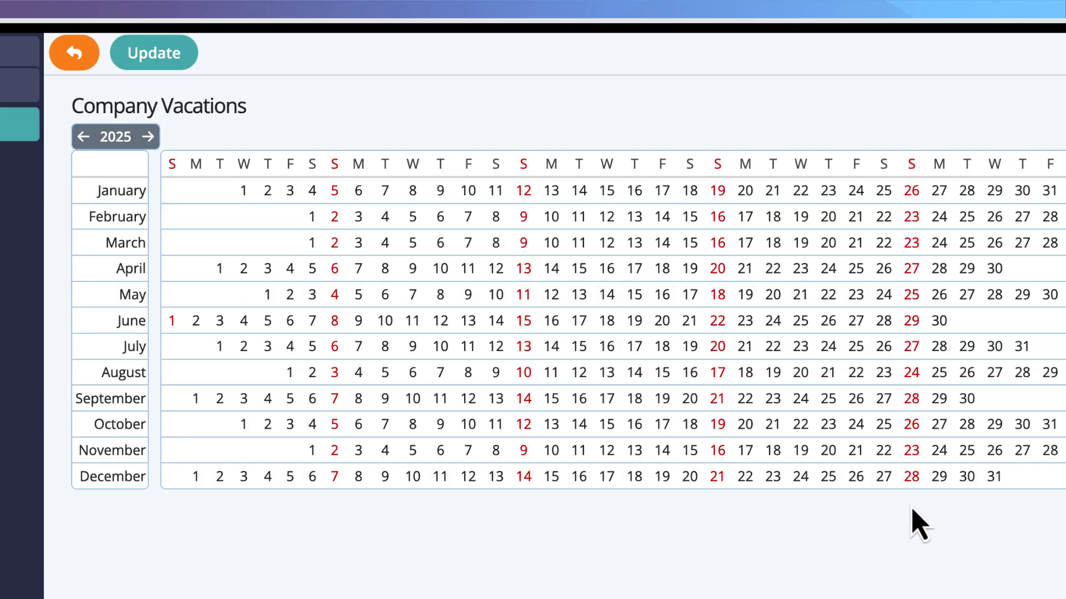
left_click_drag(858, 482, 994, 477)
left_click(180, 61)
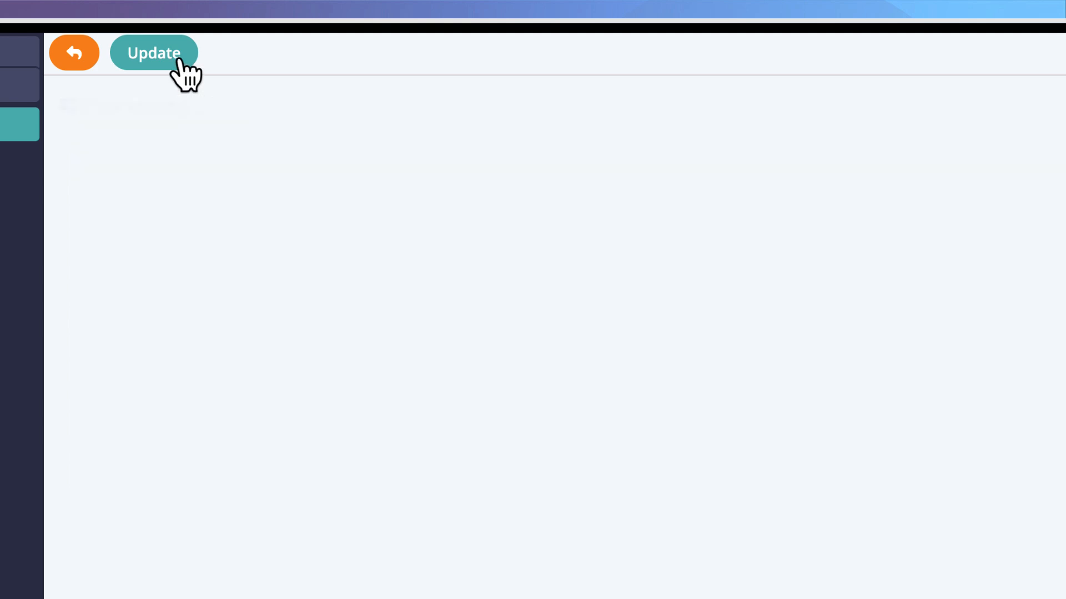
Set the Dog Walking notice back to 'Display as well as' the company notice.
left_click(75, 55)
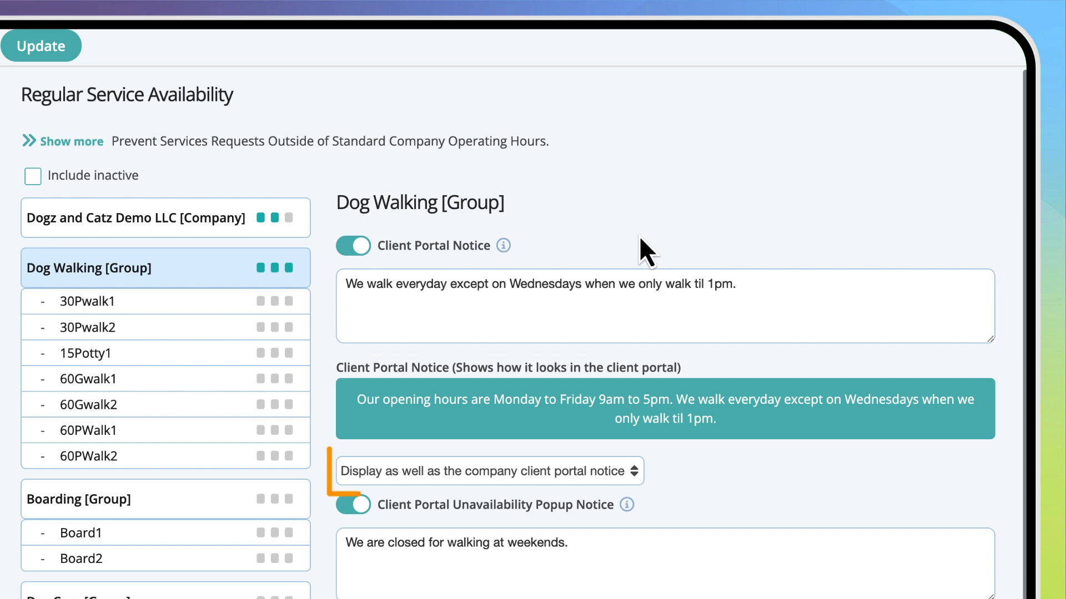
left_click(632, 474)
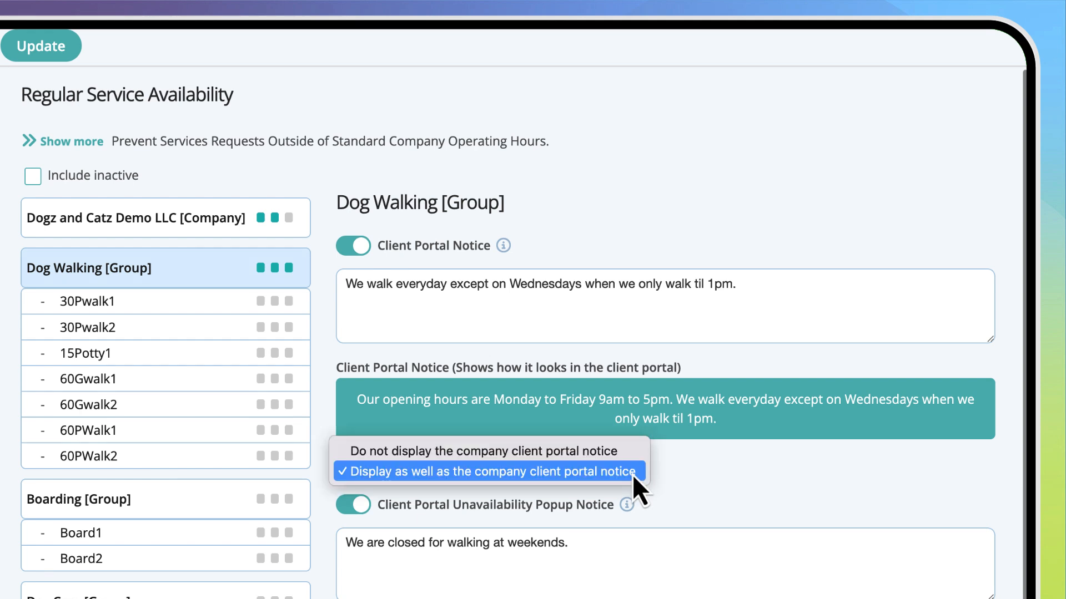
left_click(632, 454)
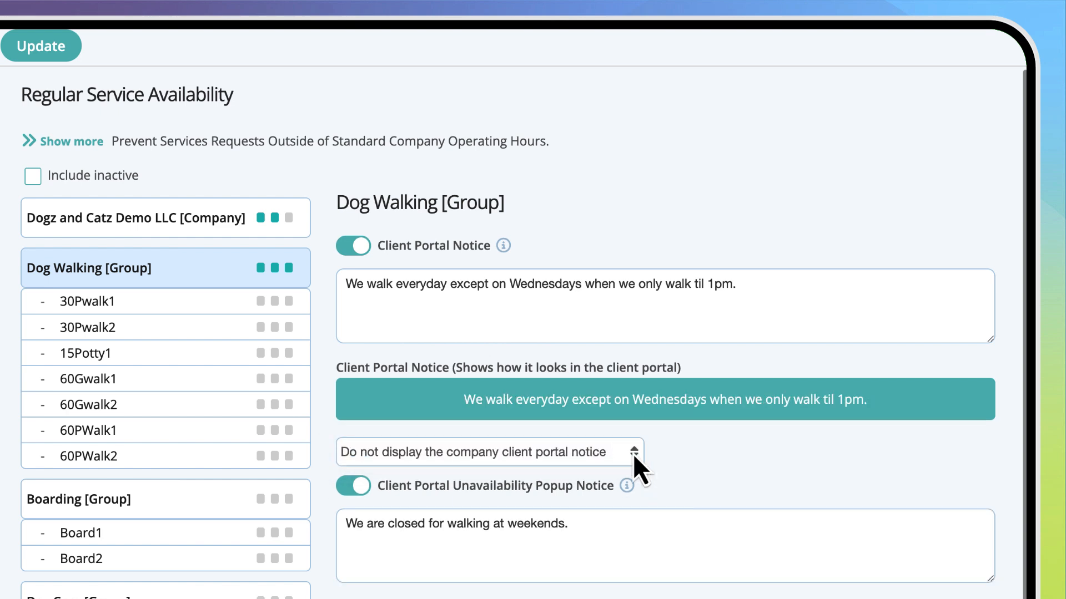
left_click(633, 454)
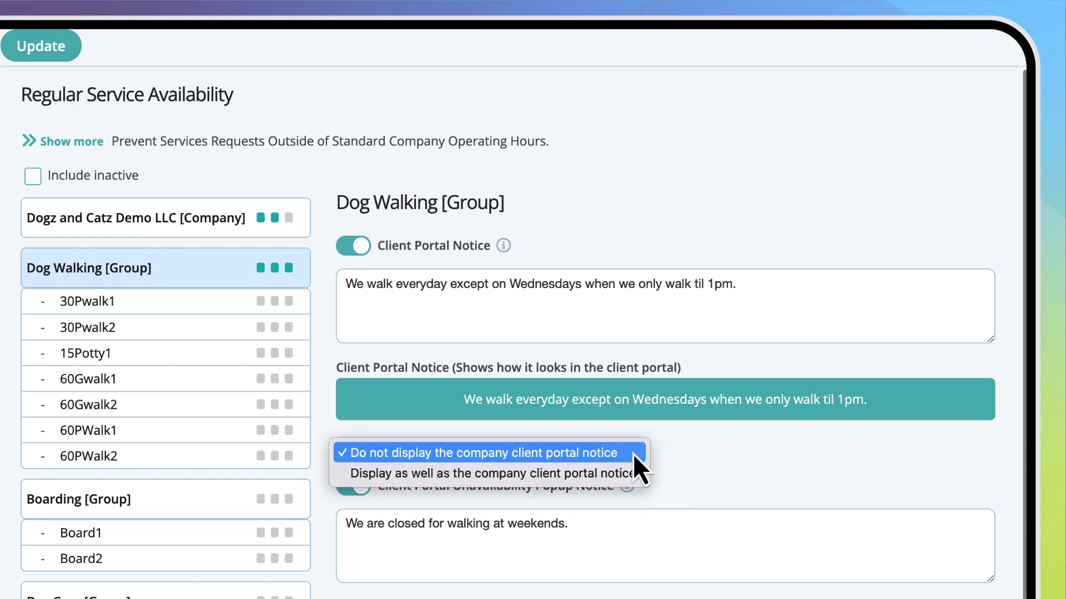
left_click(638, 476)
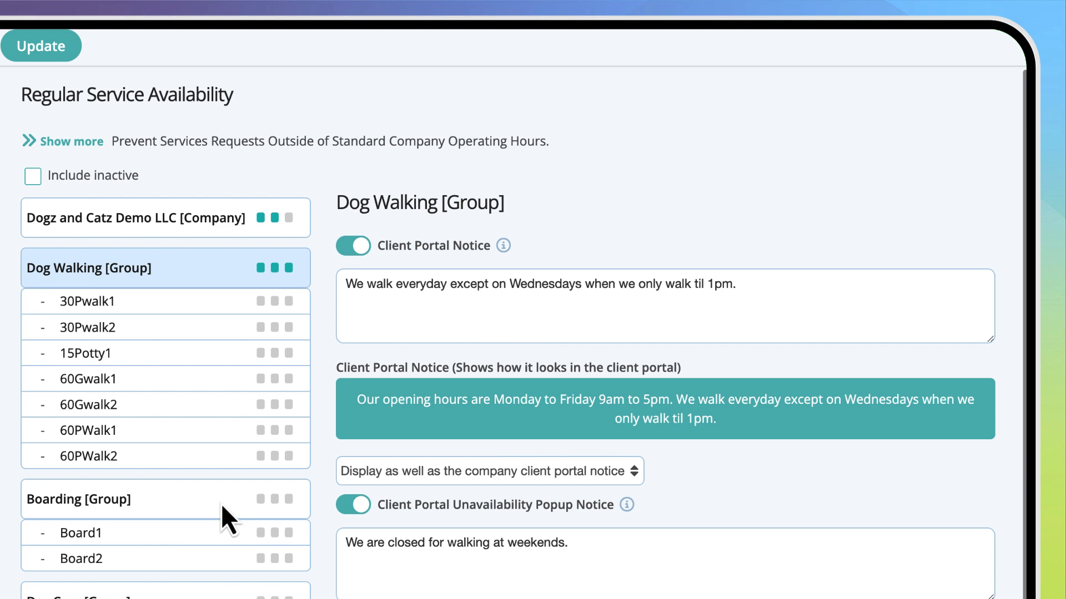
left_click(200, 508)
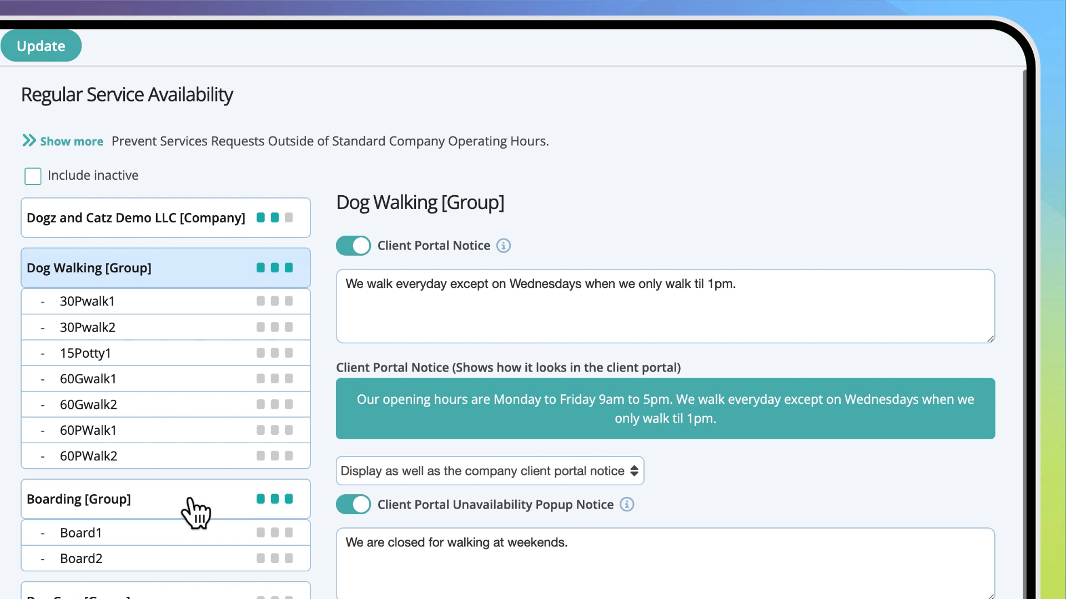
Set Boarding [Group]'s notice option to 'Do not display the company client portal notice'.
left_click(191, 500)
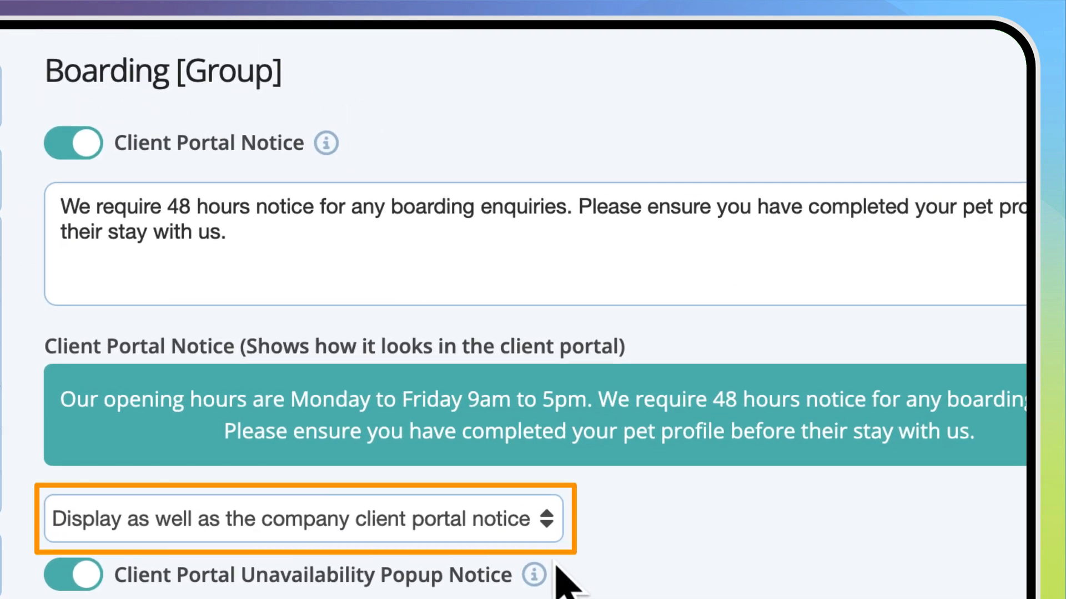
left_click(543, 528)
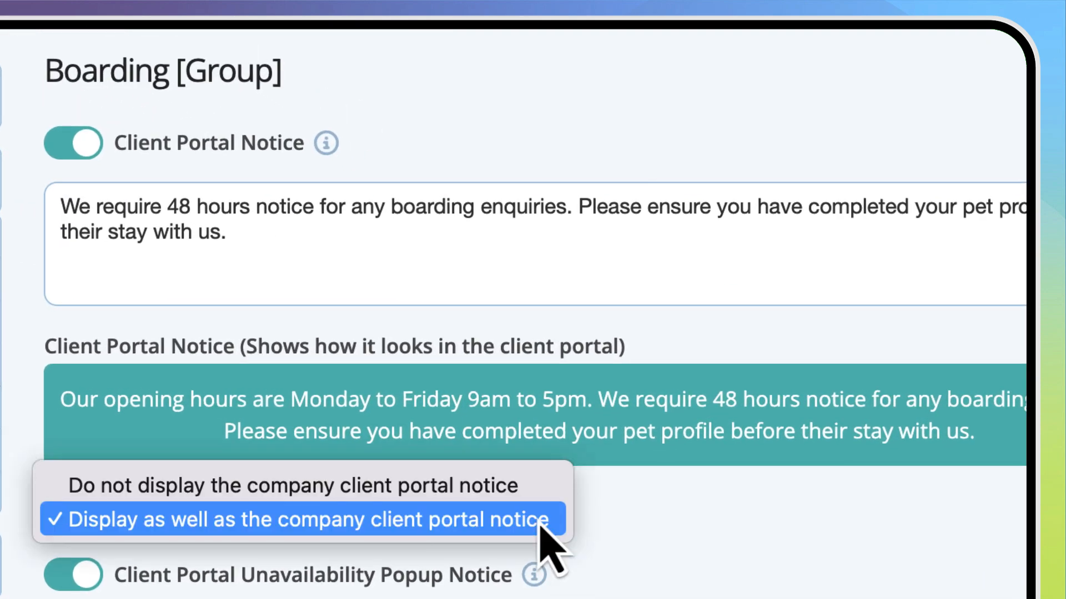
left_click(535, 491)
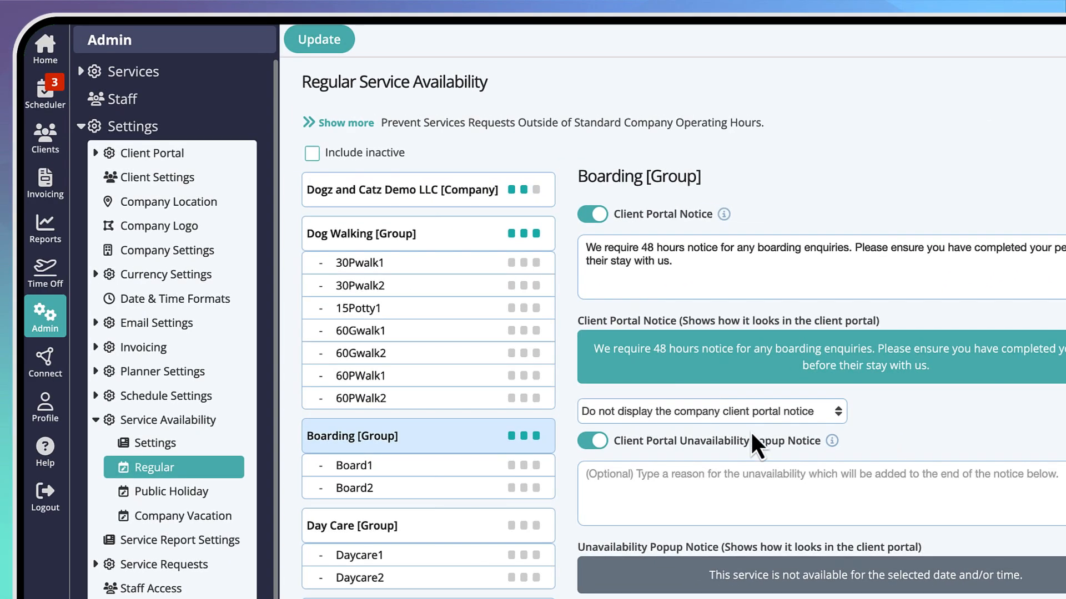
left_click(235, 468)
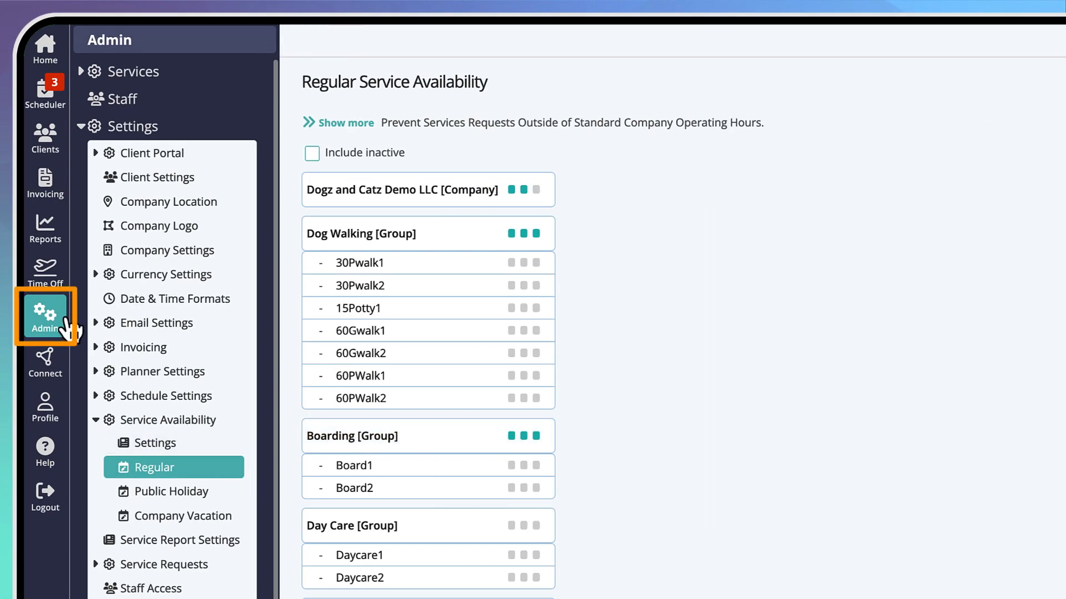
left_click(49, 316)
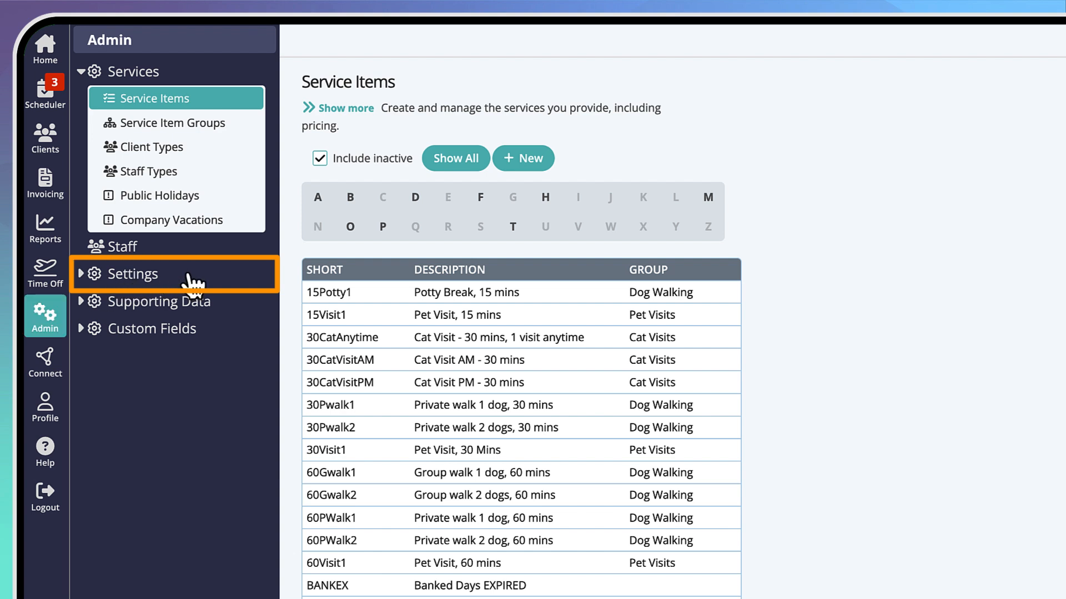
left_click(190, 277)
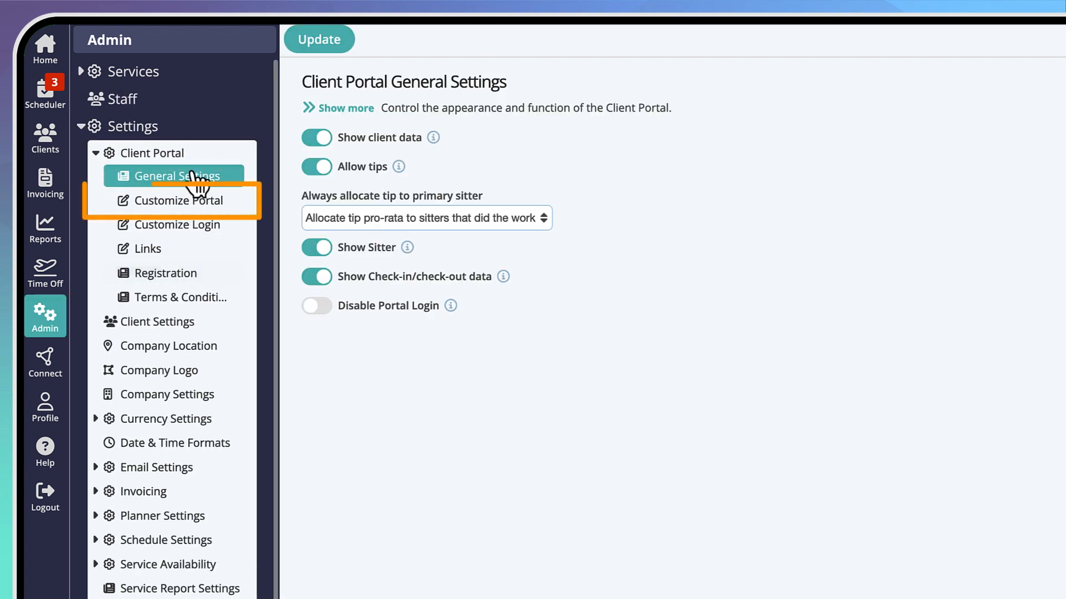
left_click(204, 204)
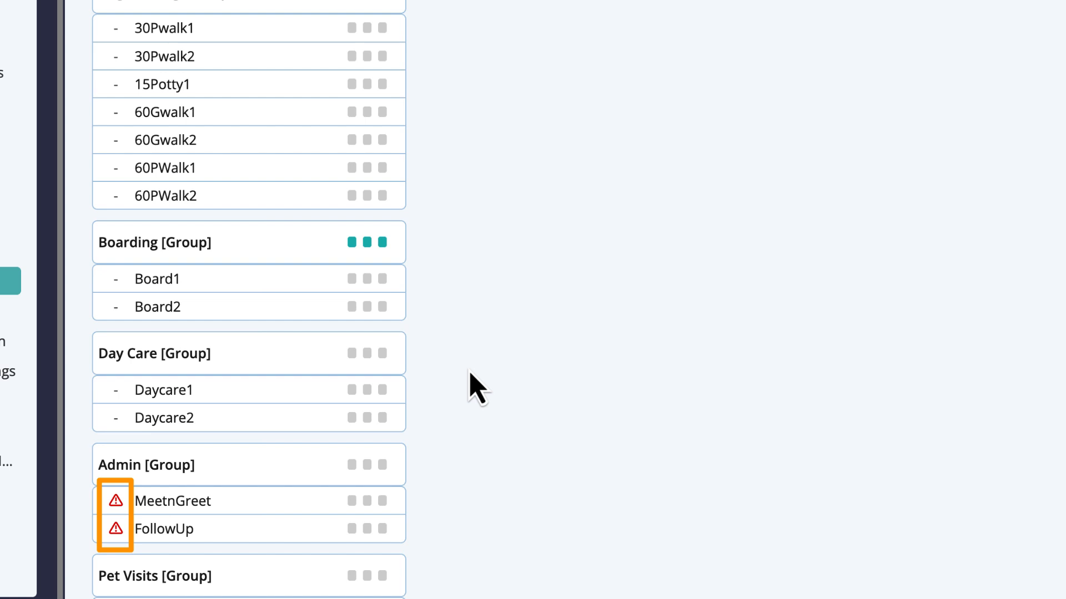
Switch on Show In Portal in MeetnGreet's Advanced settings and update it.
left_click(244, 505)
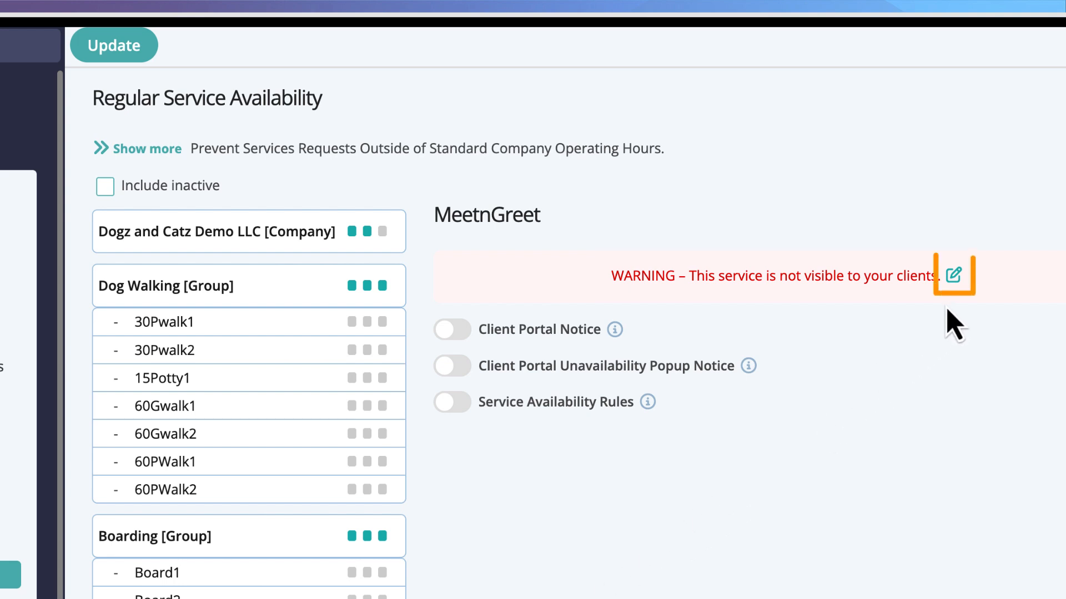
left_click(954, 275)
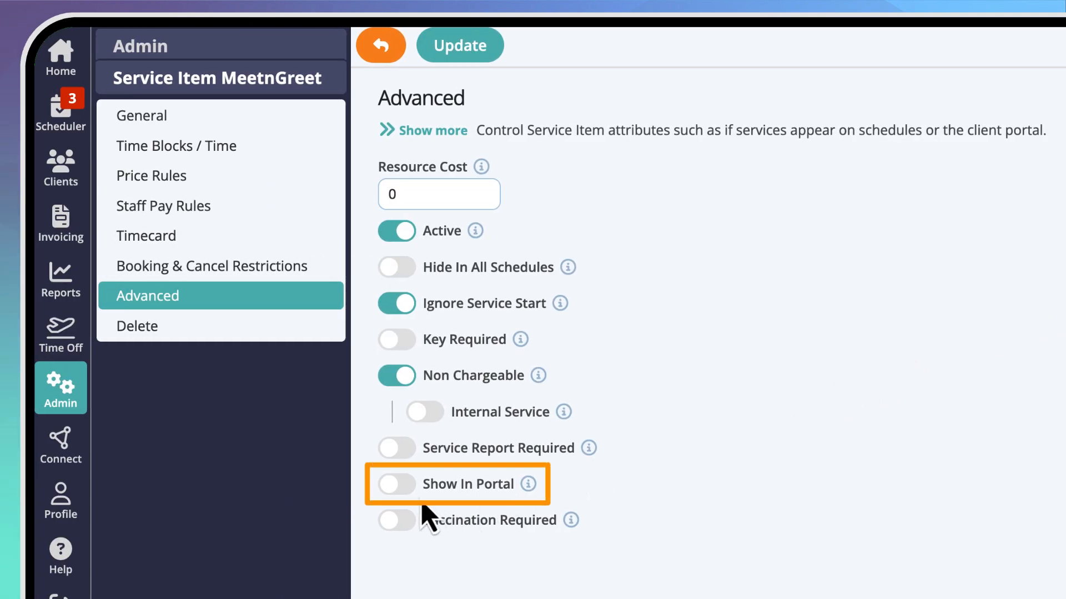
left_click(401, 492)
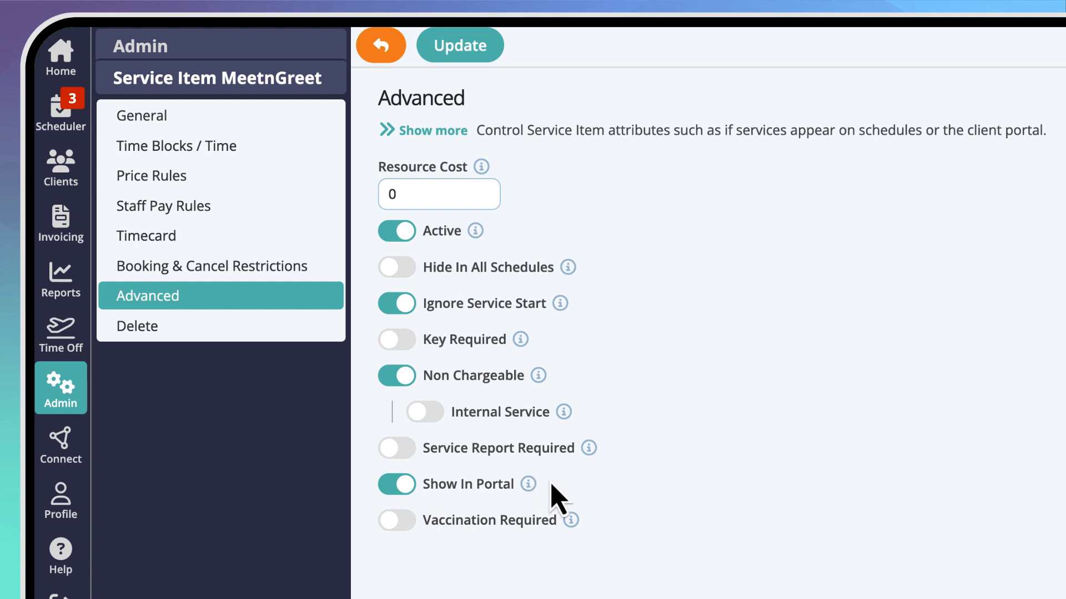
left_click(453, 49)
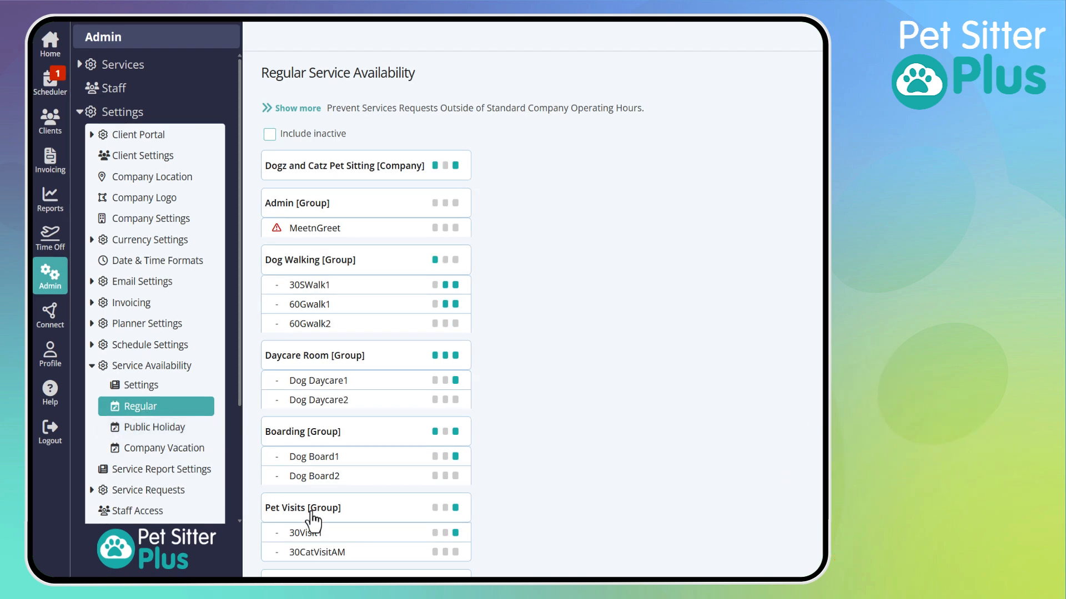
Copy the Pet Visits group's rules, including Wednesday 2:00pm–4:00pm, onto 30Visit1 instead of the company's rules.
left_click(311, 514)
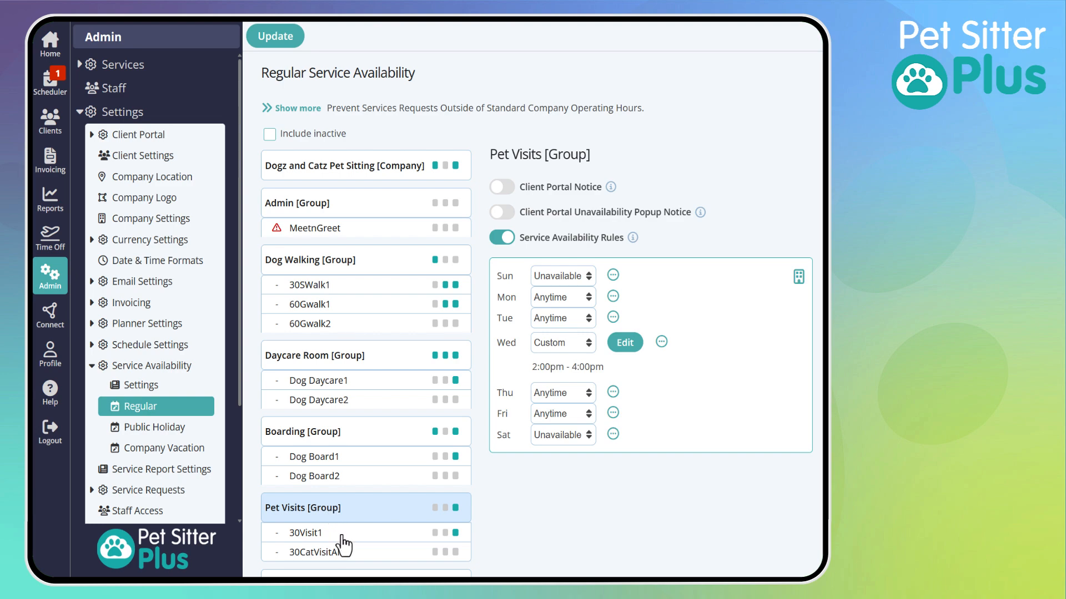
left_click(344, 541)
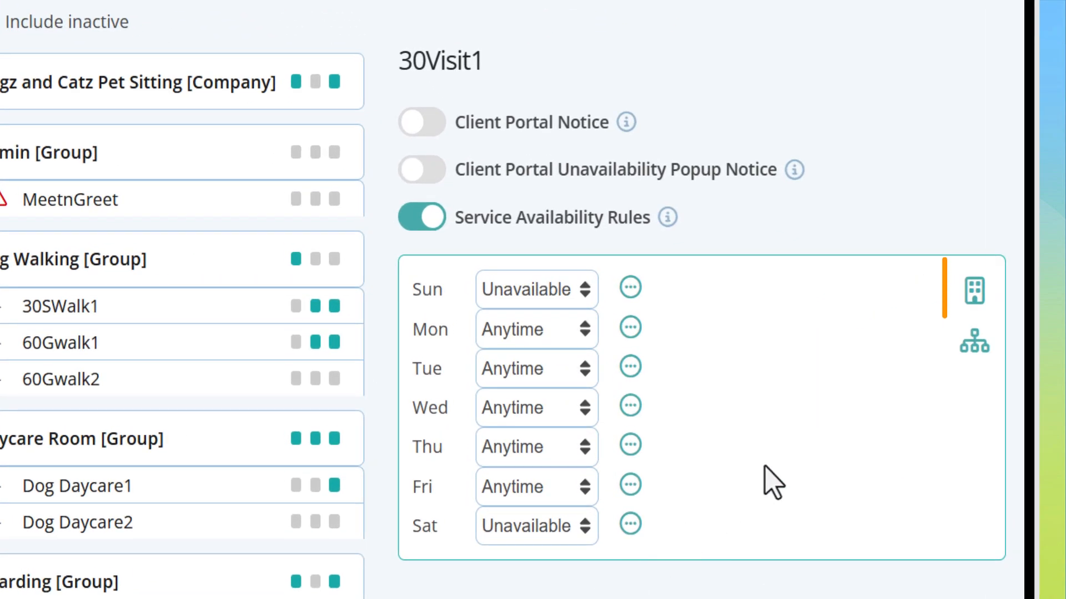
left_click(973, 300)
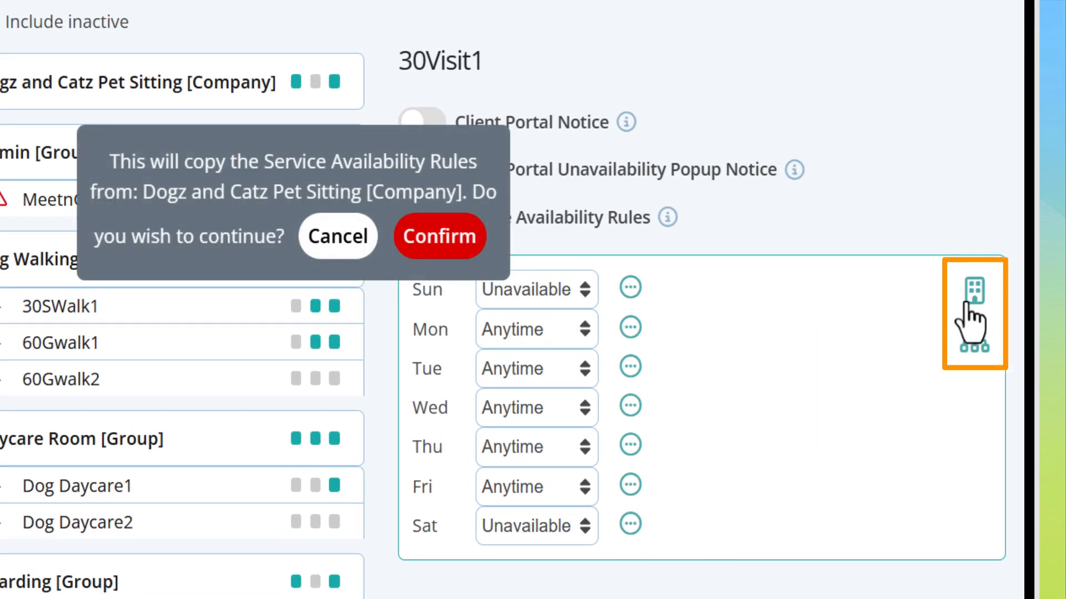
left_click(349, 260)
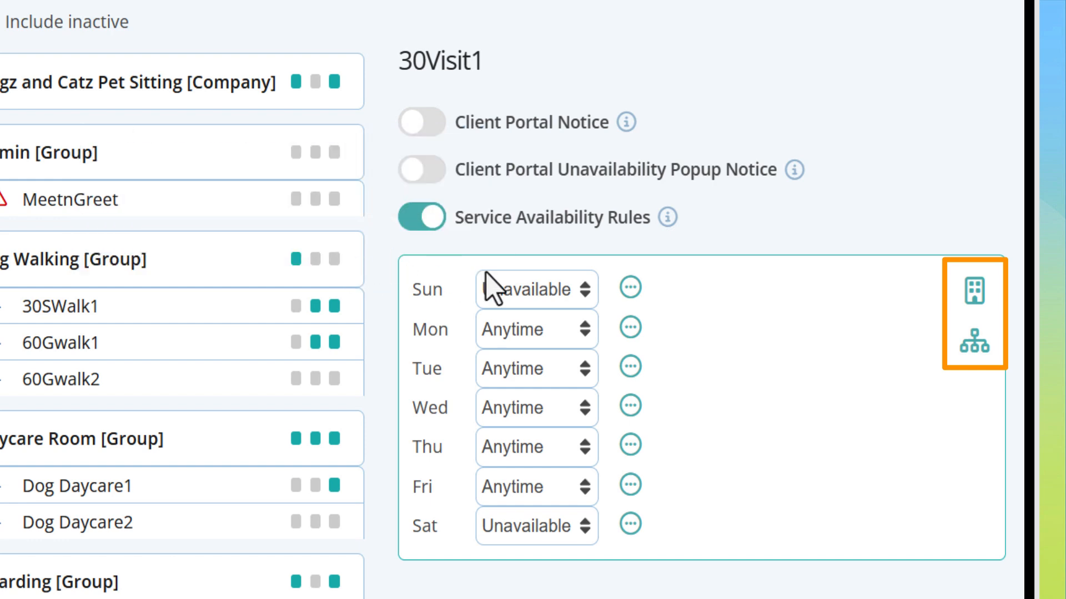
left_click(973, 344)
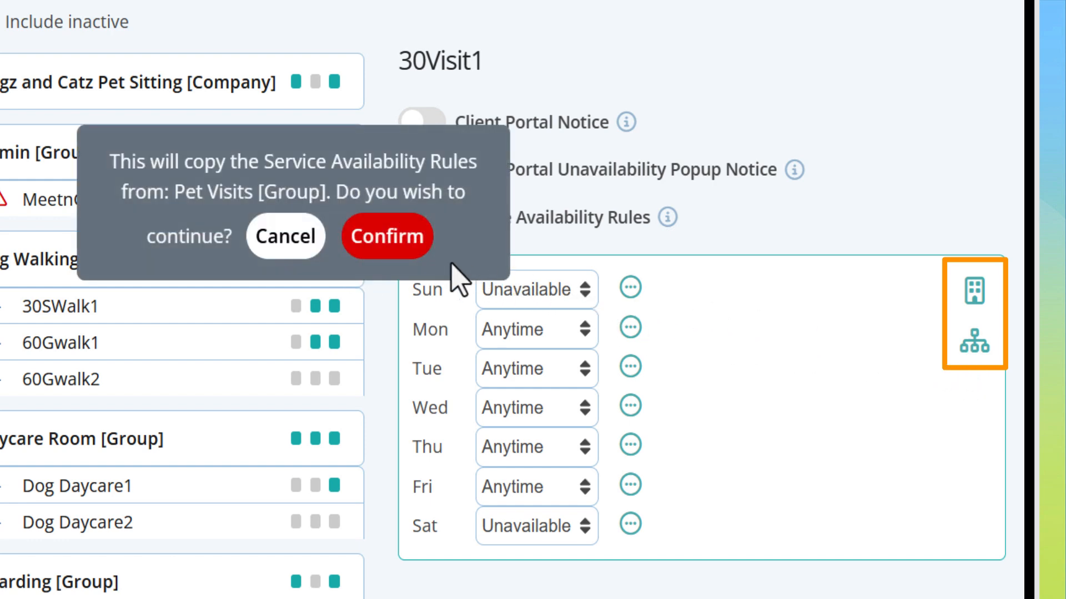
left_click(410, 250)
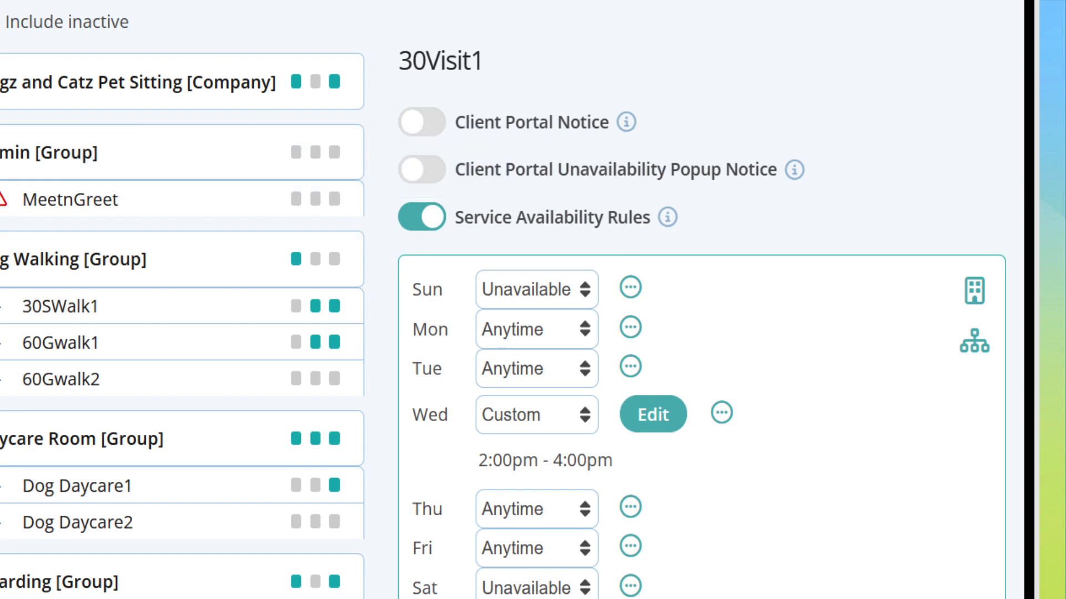
Copy 30Visit1's Wednesday 2:00pm–4:00pm hours to Thursday and Friday.
scroll(183, 300, "down", 5)
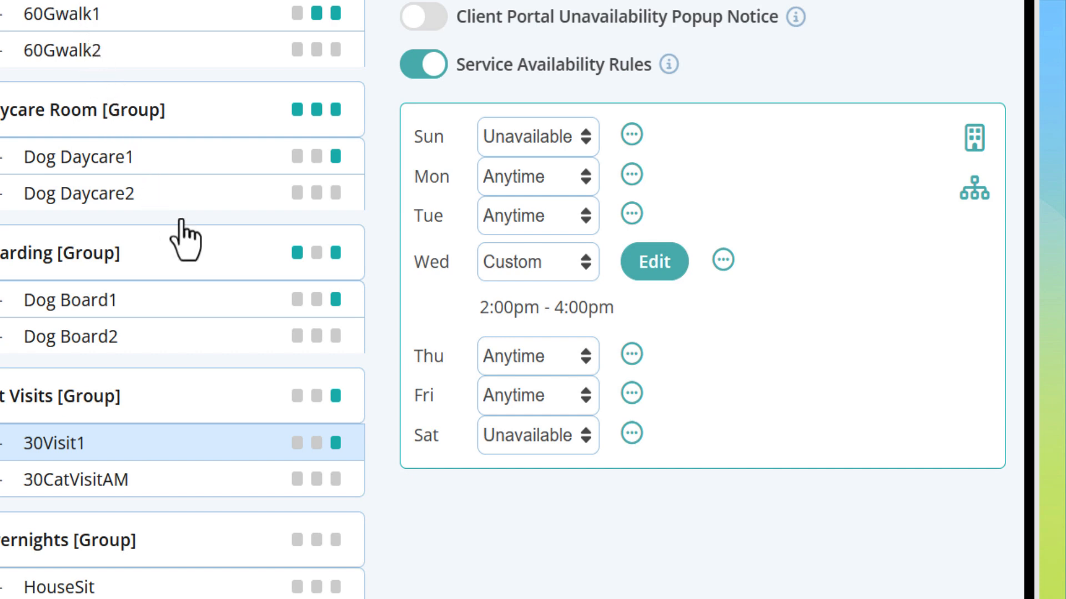
left_click(722, 270)
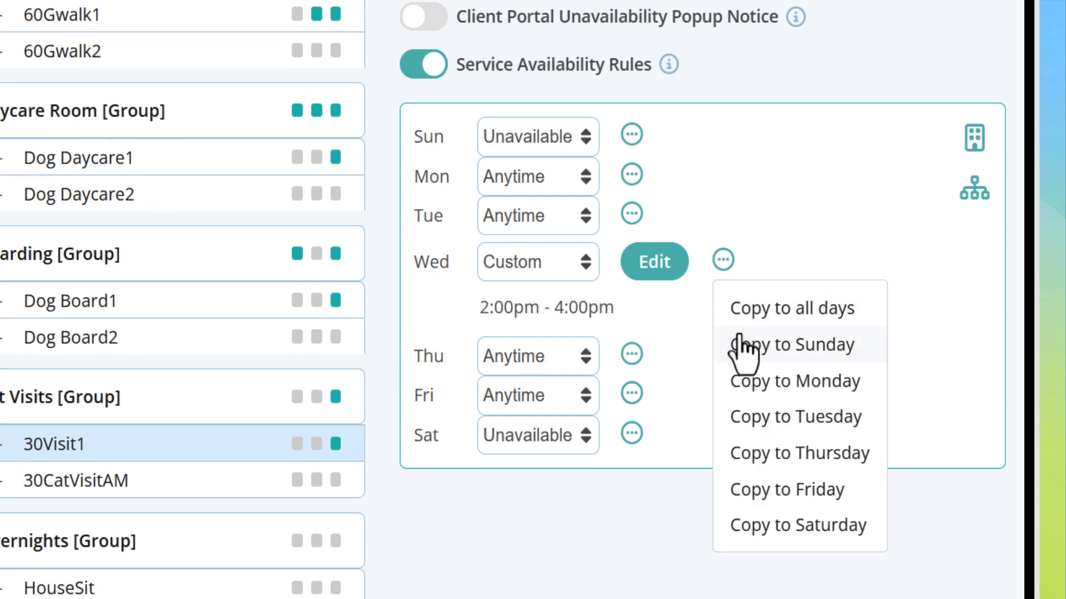
left_click(759, 470)
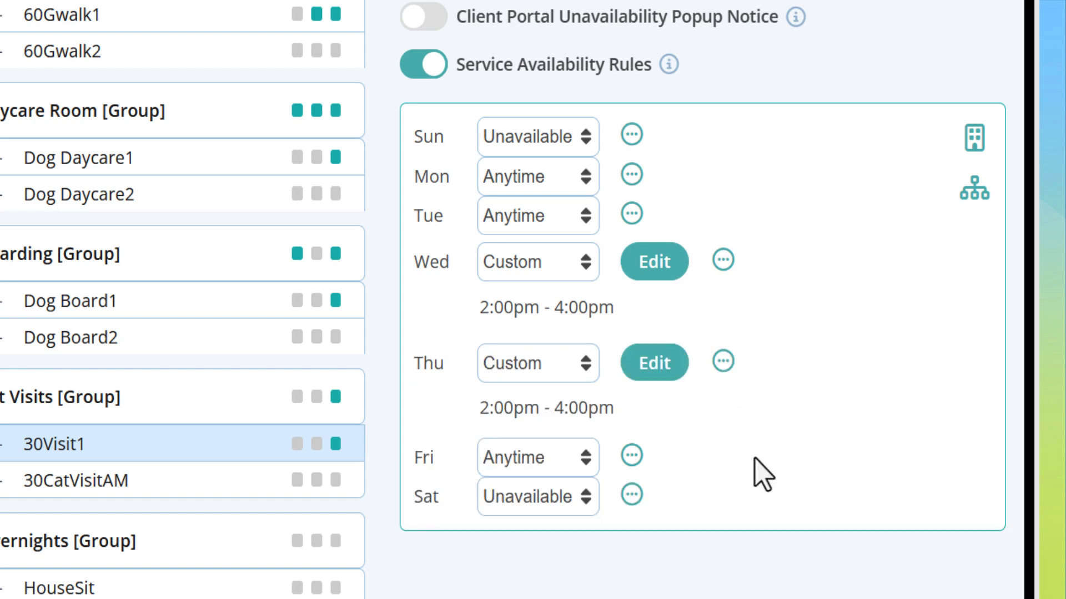
left_click(722, 364)
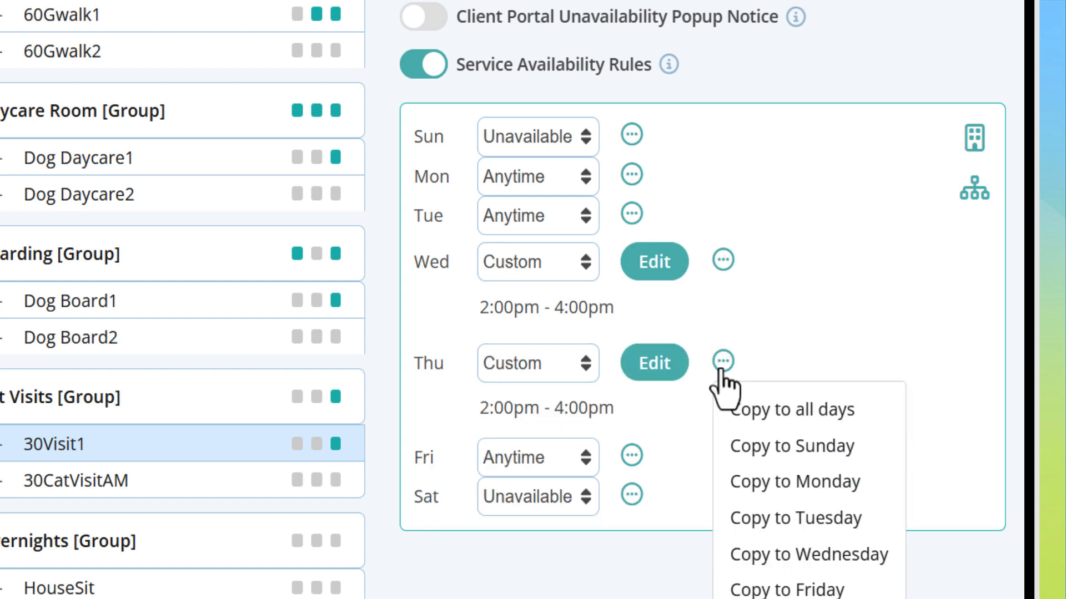
left_click(762, 596)
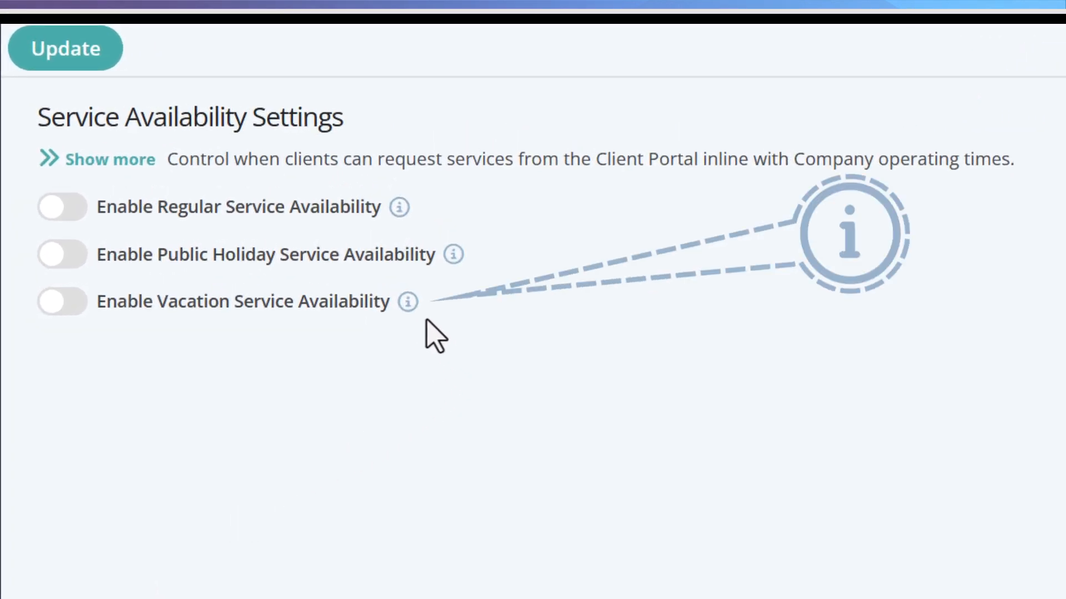
mouse_move(416, 309)
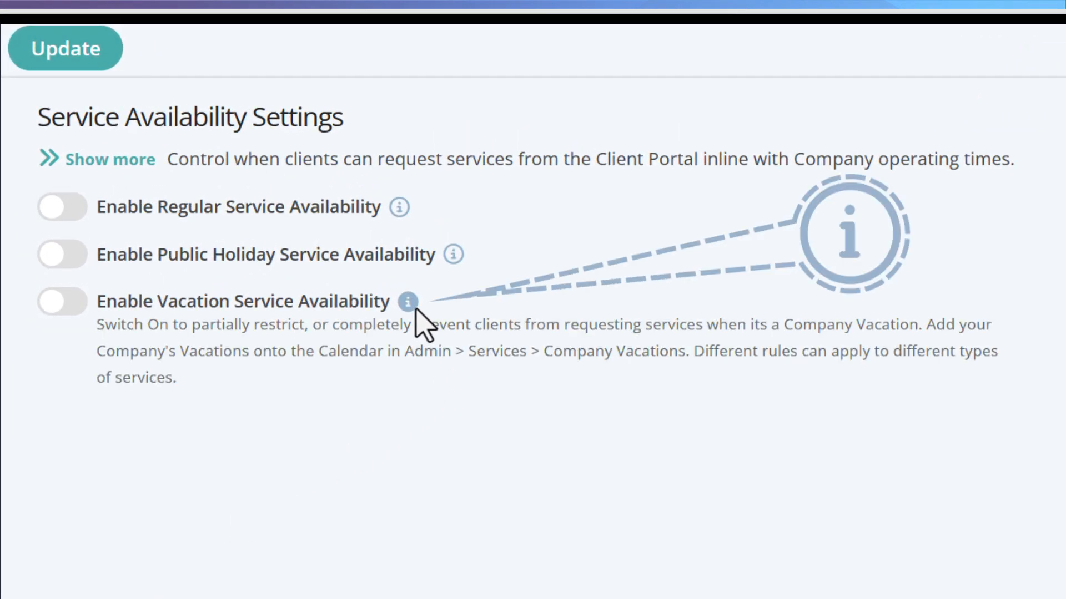